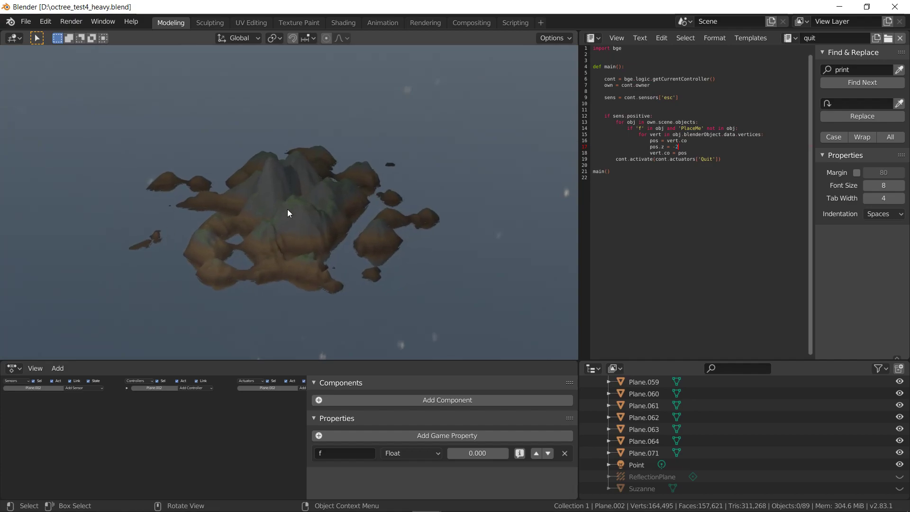
- Show the sculpt settings and set the left-mouse brush to Average with radius 2.95 and strength 0.18
scroll(291, 214, up, 3)
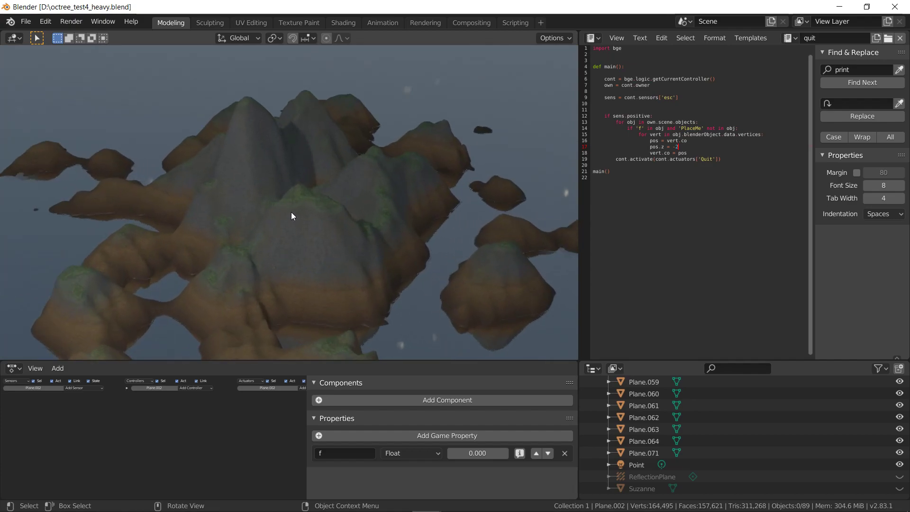
key(Tab)
click(171, 89)
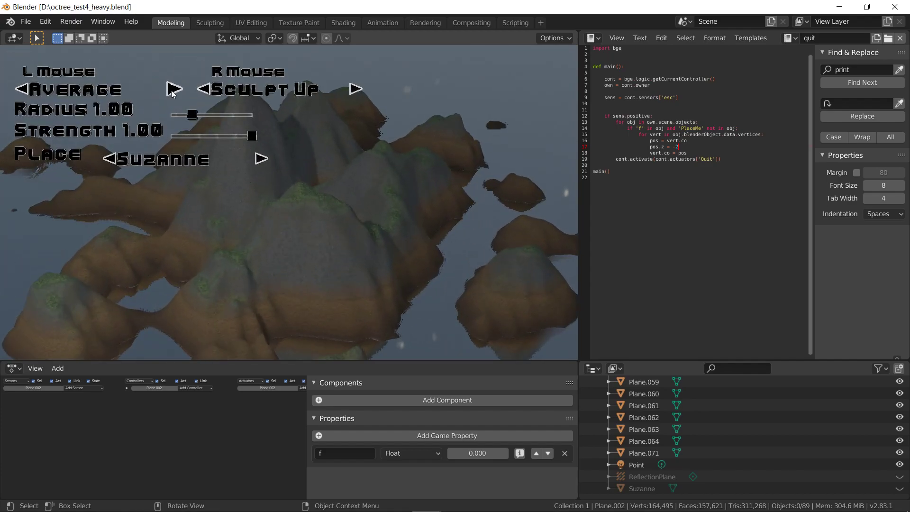
drag(192, 116, 190, 136)
- Hide the sculpt settings and smooth the terrain in front of the main peaks into a broad, gentle slope
drag(234, 294, 234, 294)
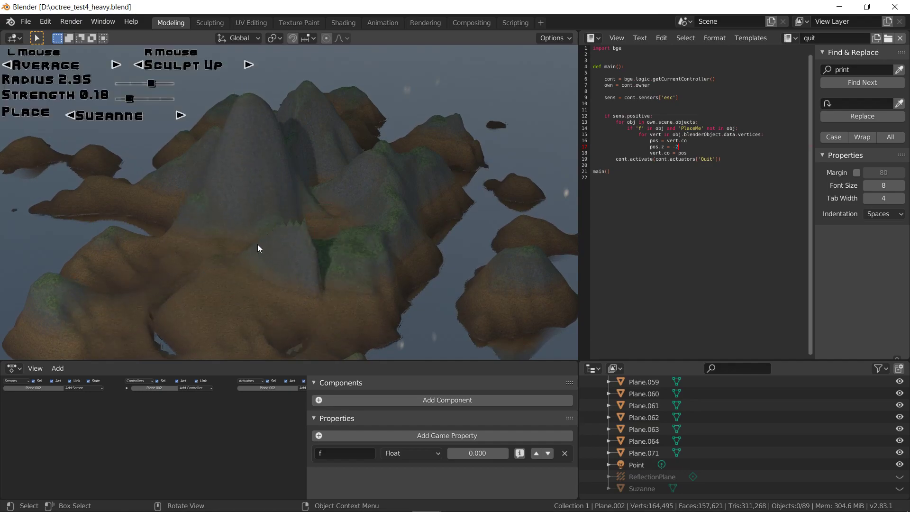
key(Tab)
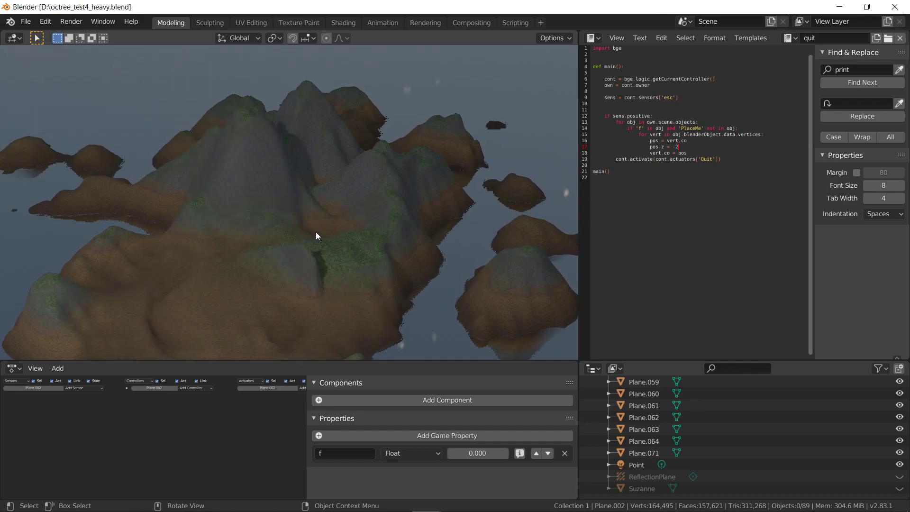
drag(284, 238, 227, 291)
scroll(340, 212, down, 4)
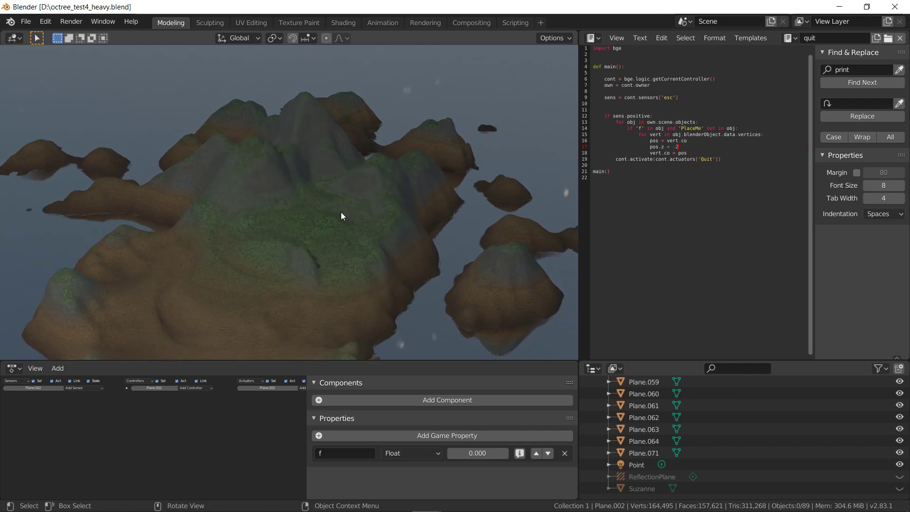
- Examine the sculpted island in the running game from above, from the side and close to the waterline
middle_drag(287, 201, 285, 221)
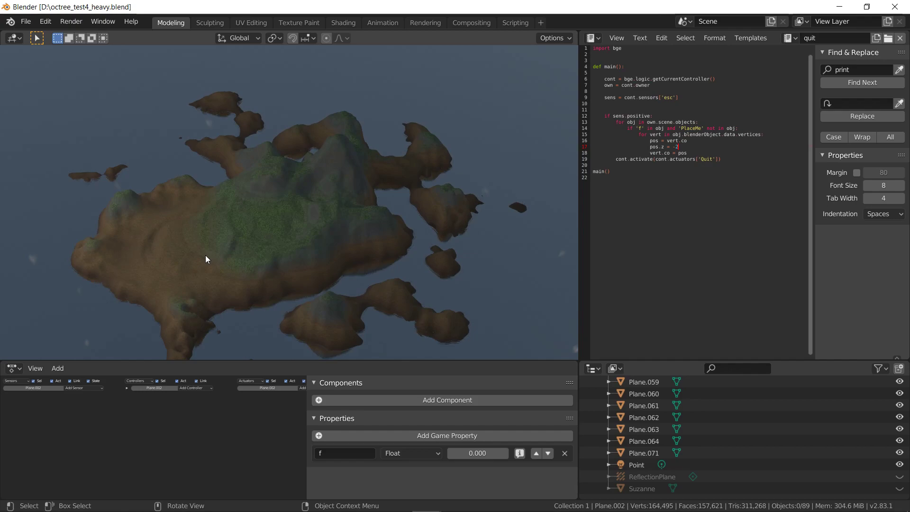
middle_drag(200, 247, 295, 190)
scroll(294, 199, up, 5)
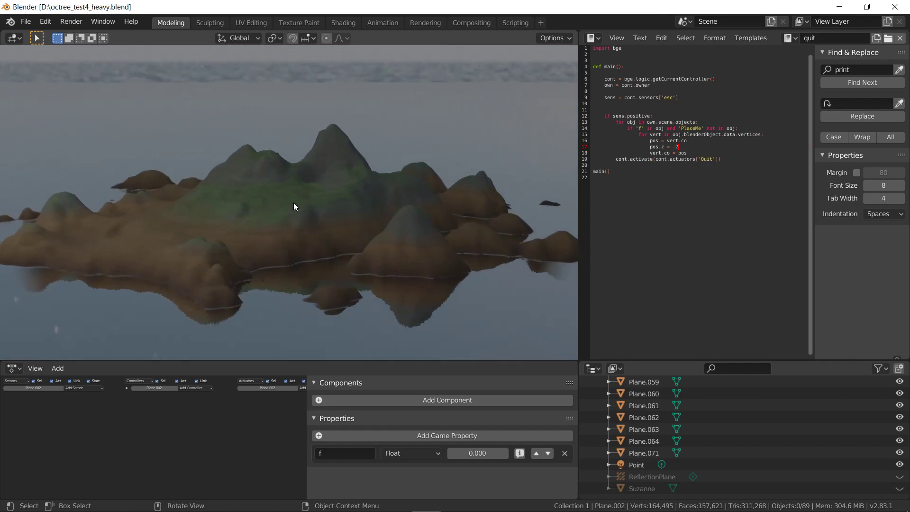
scroll(291, 203, up, 6)
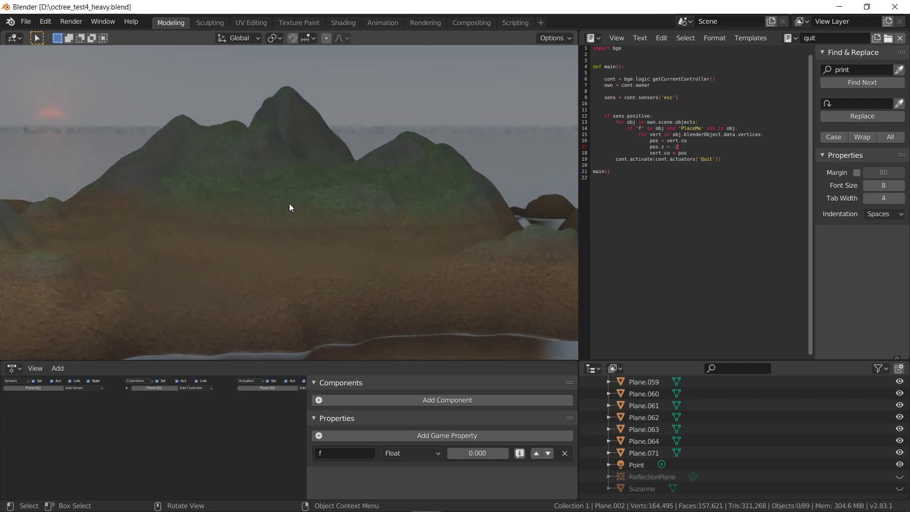
middle_drag(251, 209, 389, 260)
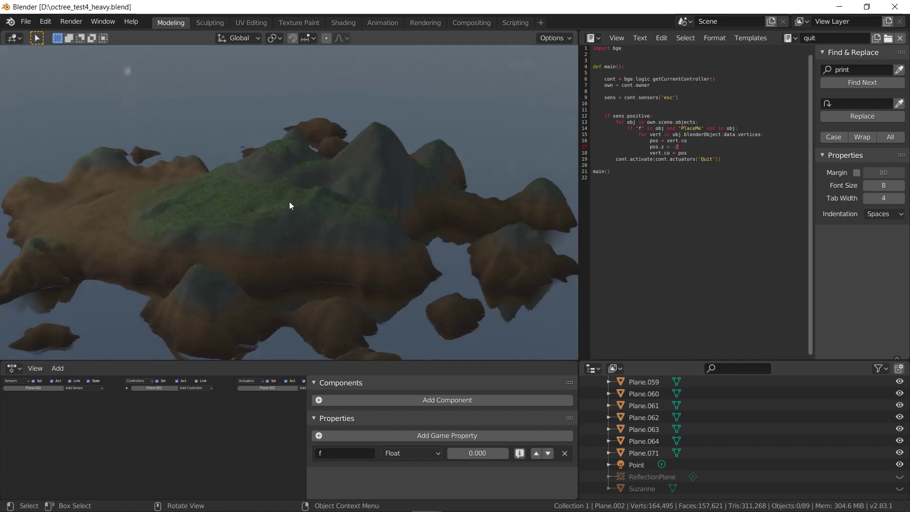
scroll(289, 202, up, 5)
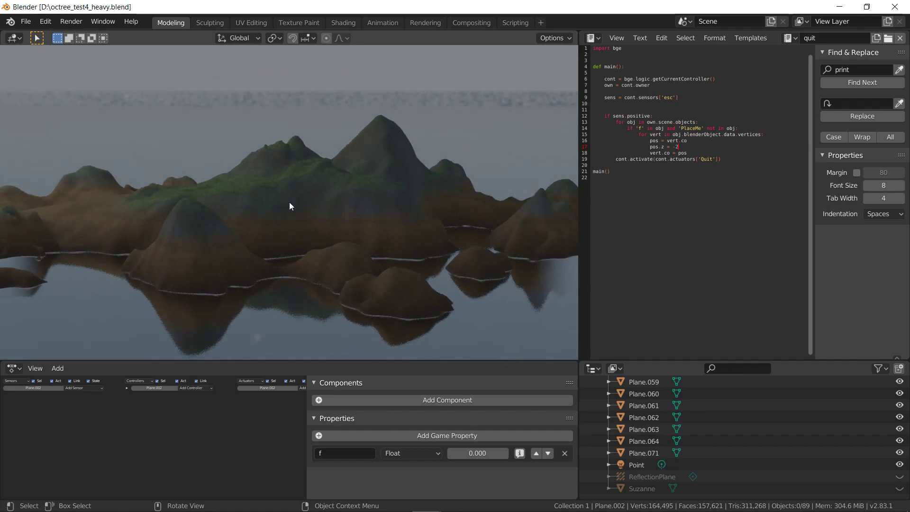
scroll(289, 202, up, 6)
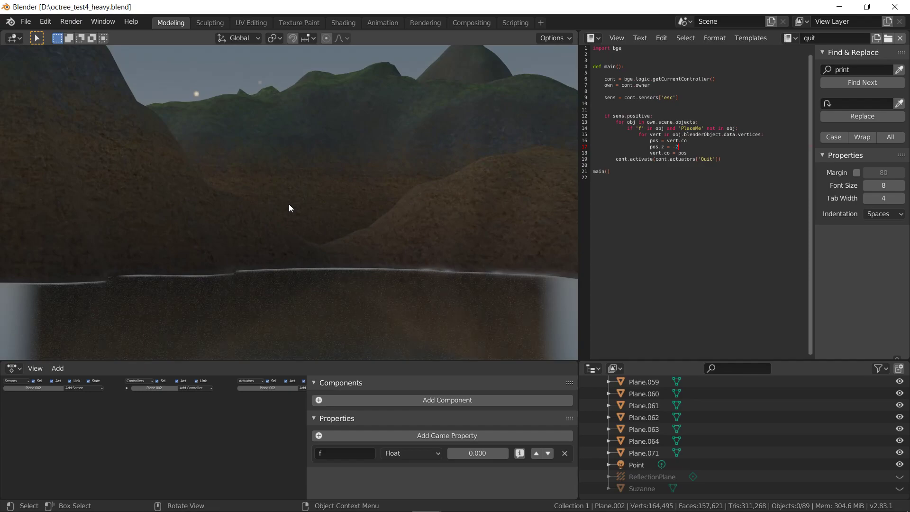
scroll(289, 207, up, 6)
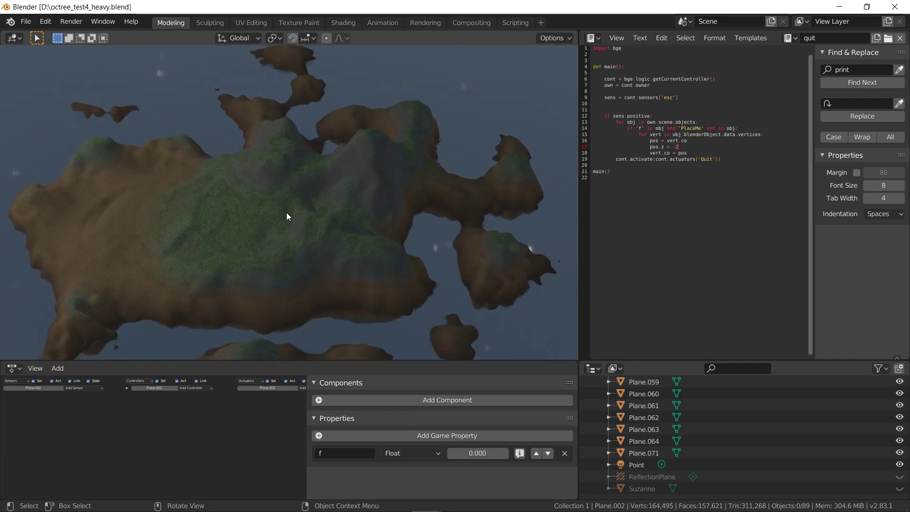
- Stop the game and fly through the scene to examine the island's shoreline and water edge up close
key(Escape)
scroll(365, 252, up, 4)
middle_drag(429, 228, 102, 277)
key(shift+grave)
key(w)
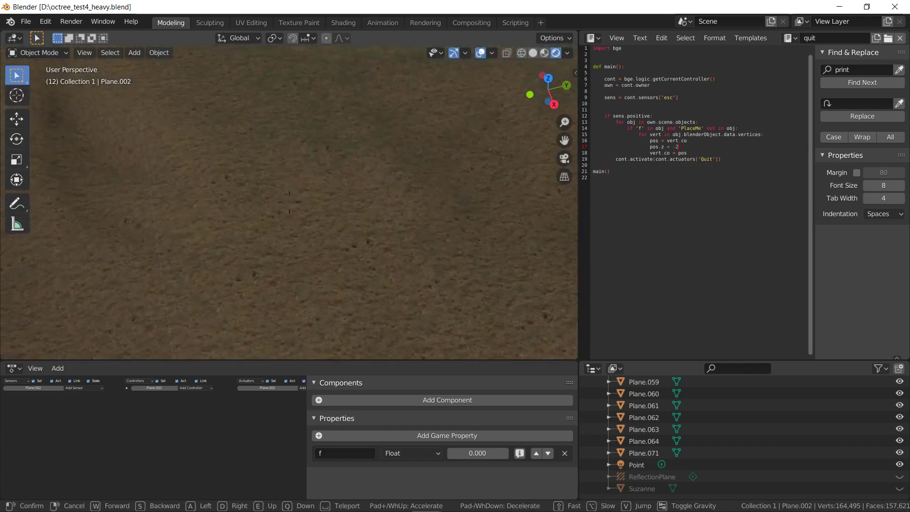
key(s)
key(s)
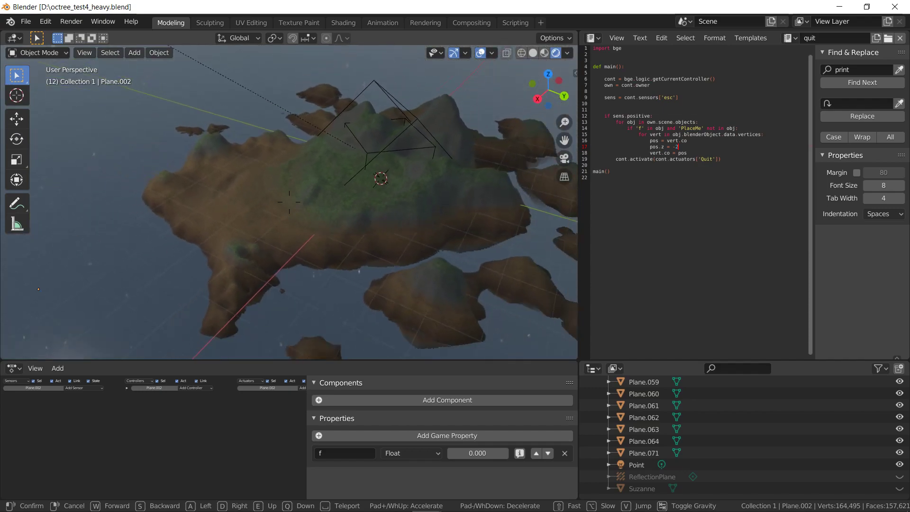
key(w)
key(w)
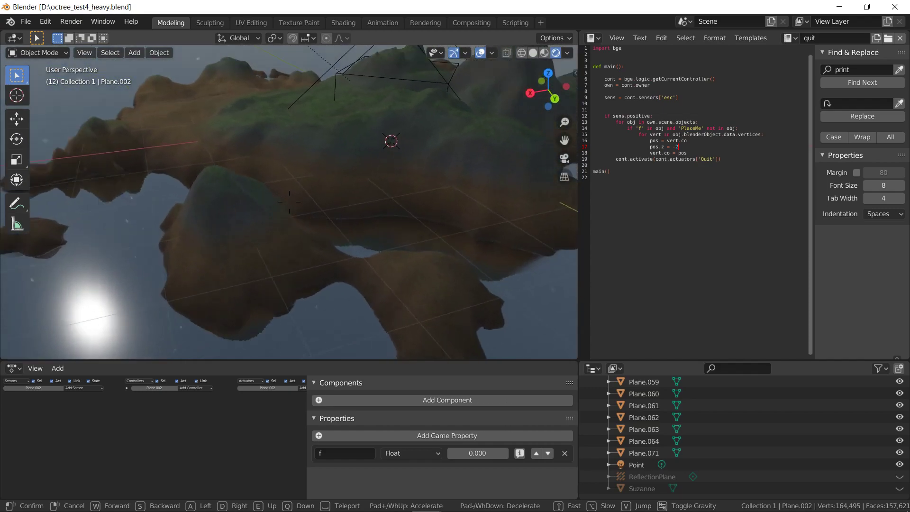
key(a)
key(a)
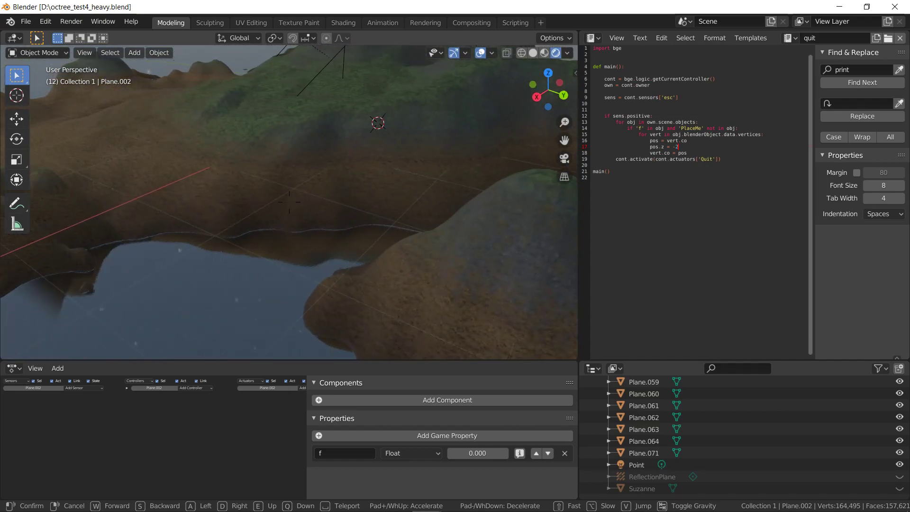
key(w)
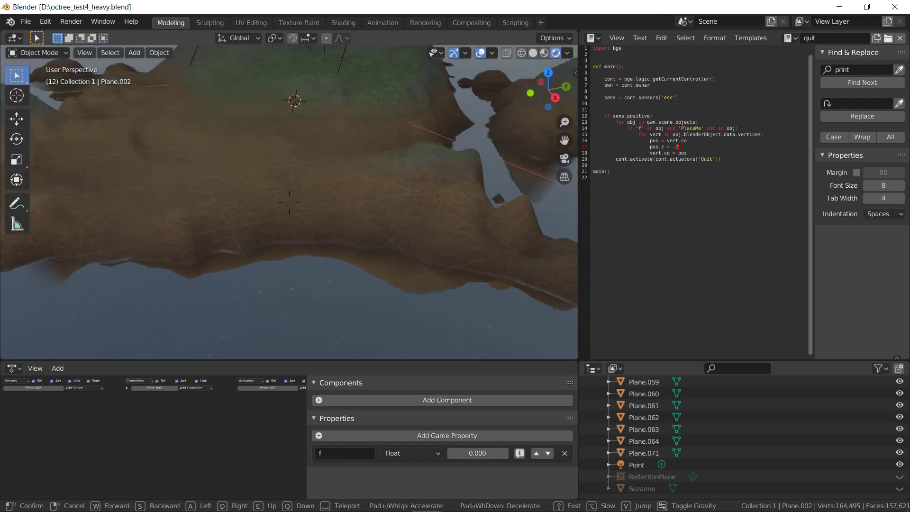
key(w)
key(s)
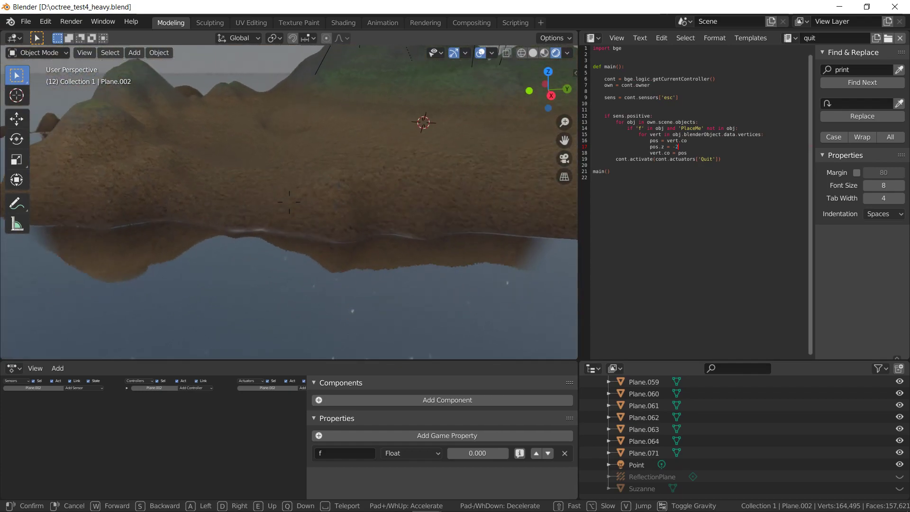
key(w)
click(298, 213)
- Select the island terrain mesh and show its island_1 material in the Shader Editor
right_click(298, 213)
click(299, 214)
click(274, 295)
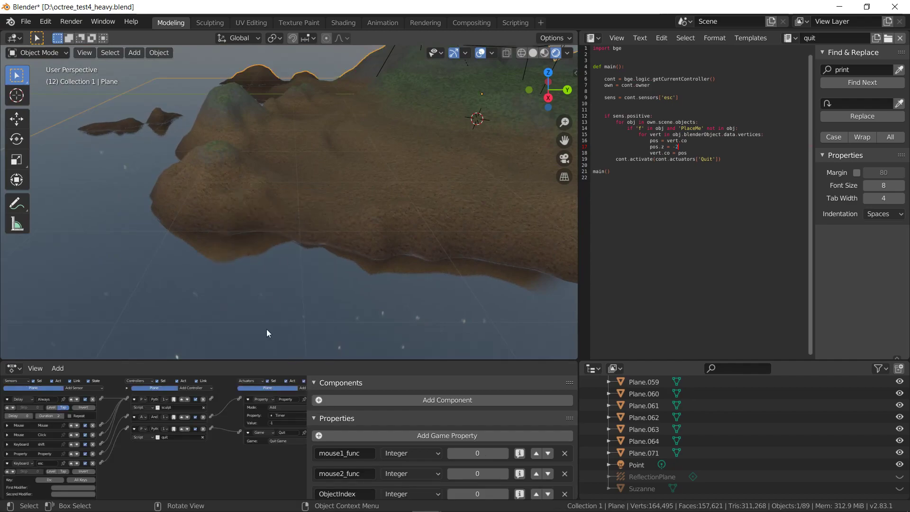
click(13, 370)
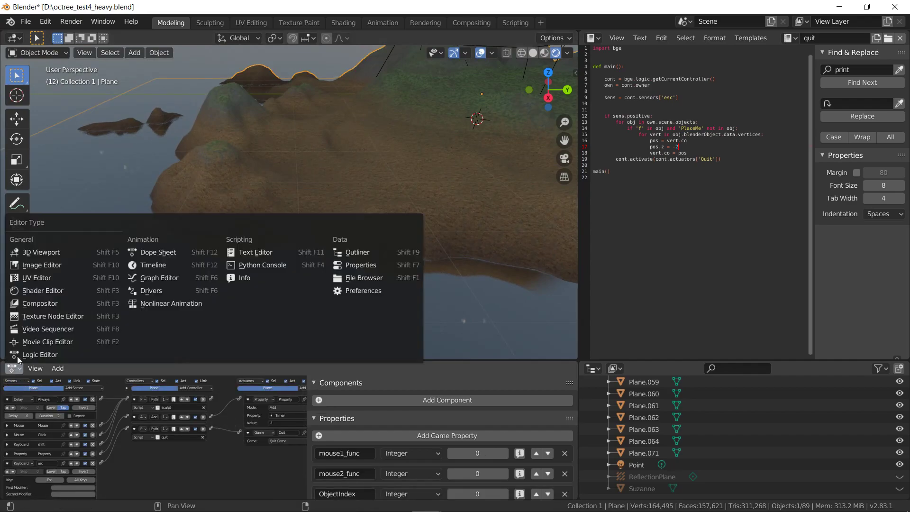
click(35, 258)
scroll(202, 417, up, 6)
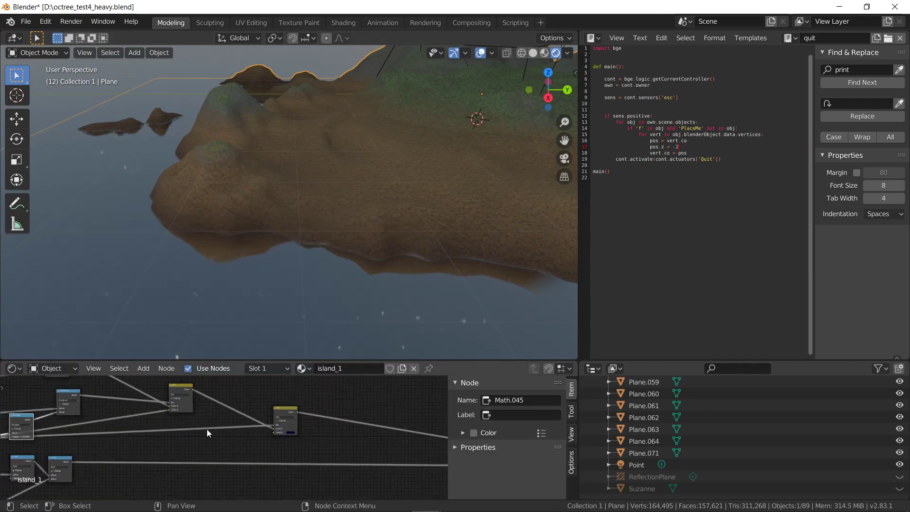
- Insert a Math node on the link feeding the factor of the last Mix node with the dark blue color
click(143, 368)
click(143, 368)
click(143, 368)
mouse_move(154, 301)
mouse_move(153, 269)
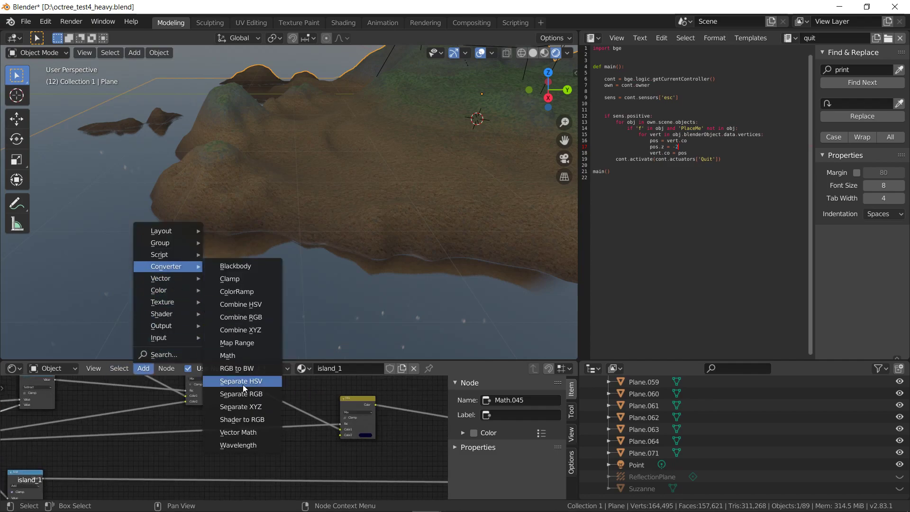
click(239, 355)
click(220, 408)
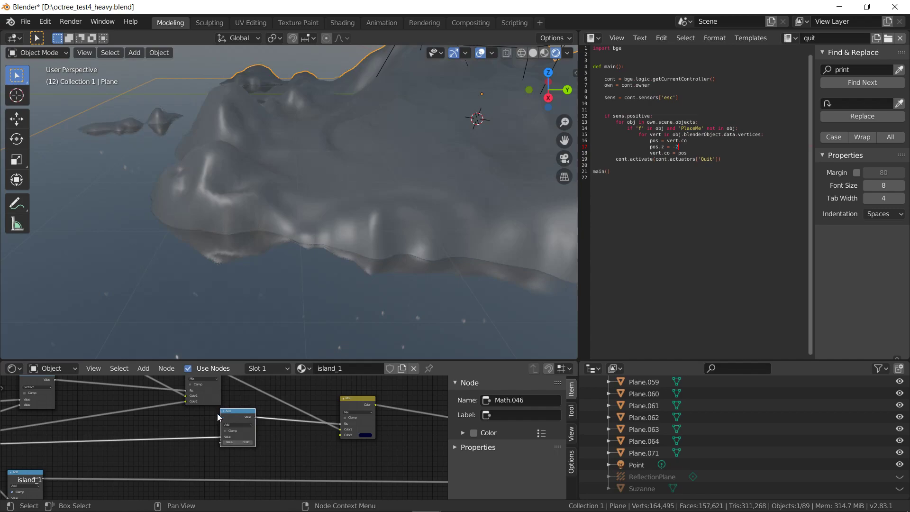
- Switch the new Math node's operation to Multiply and enter 5 as its multiplier
click(241, 425)
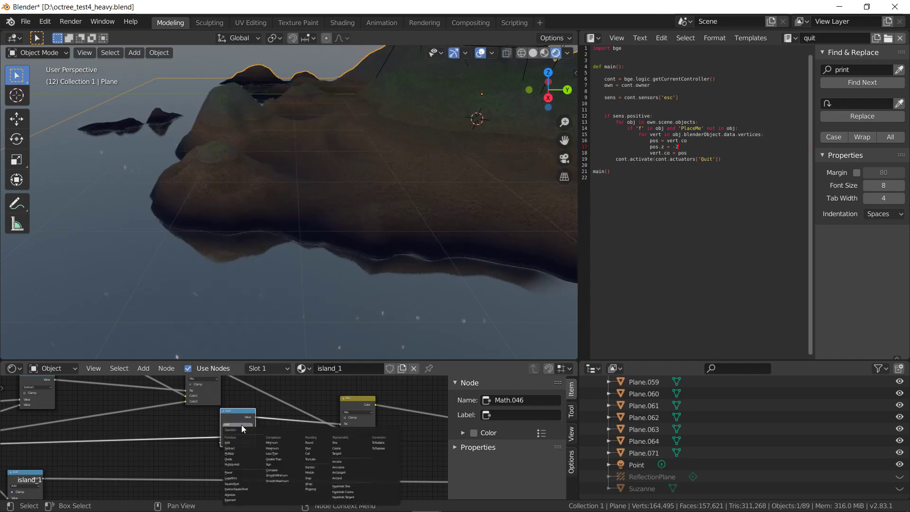
click(246, 454)
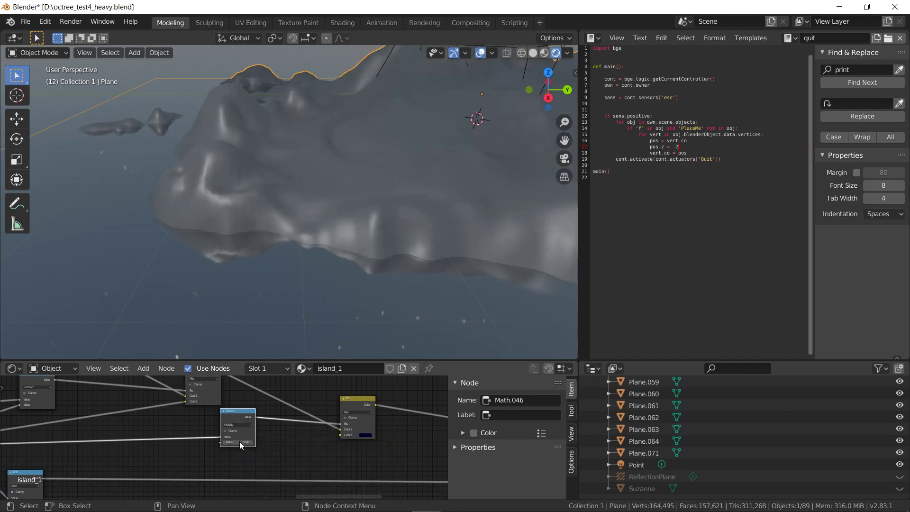
click(240, 441)
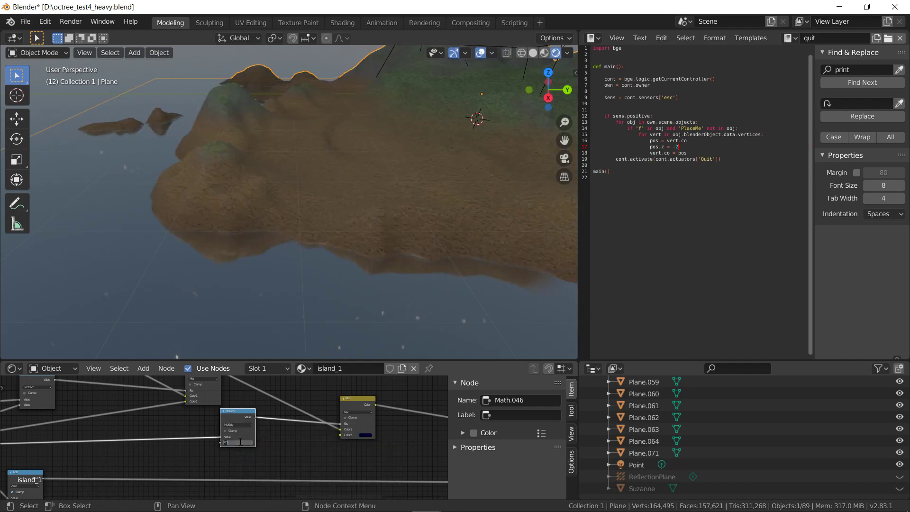
text(5)
key(Return)
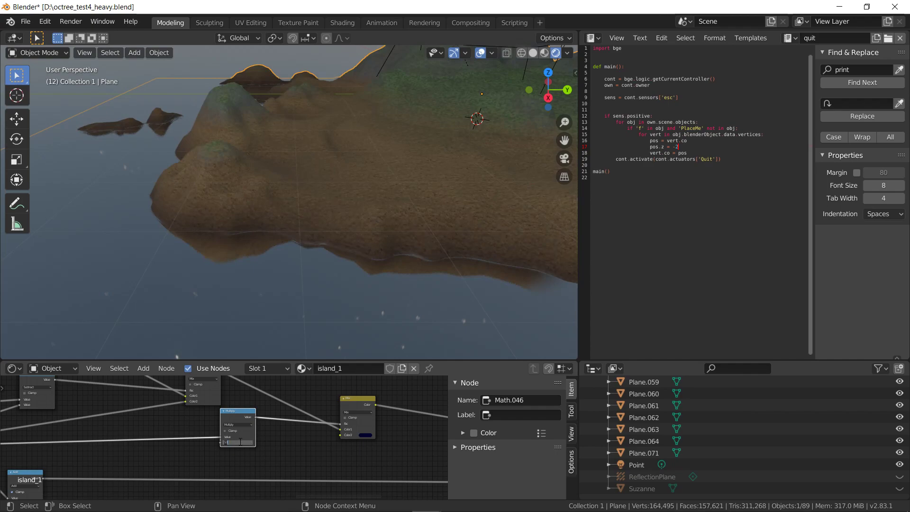
key(Return)
click(240, 442)
key(Return)
- Return to the Logic Editor and collapse the Always and esc sensors and the Property and Quit actuators
middle_drag(301, 184, 343, 232)
scroll(343, 231, up, 2)
scroll(221, 438, down, 2)
click(13, 369)
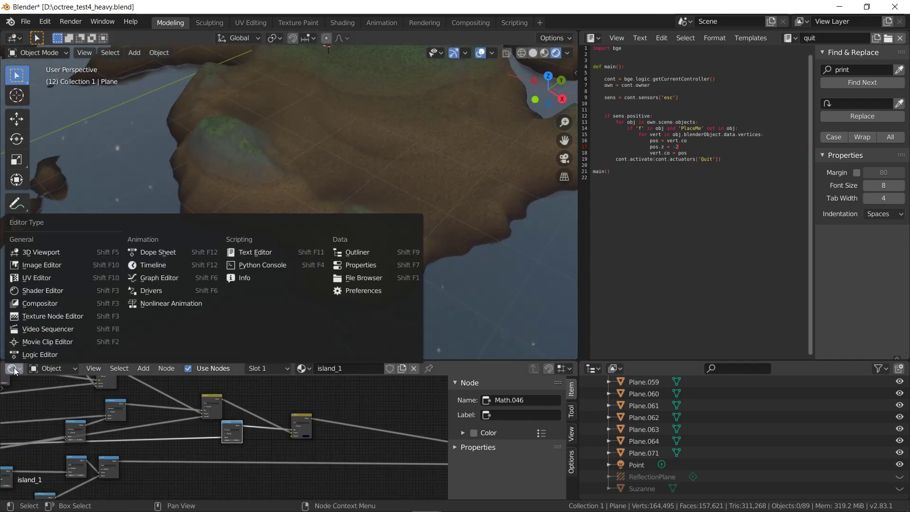
click(36, 355)
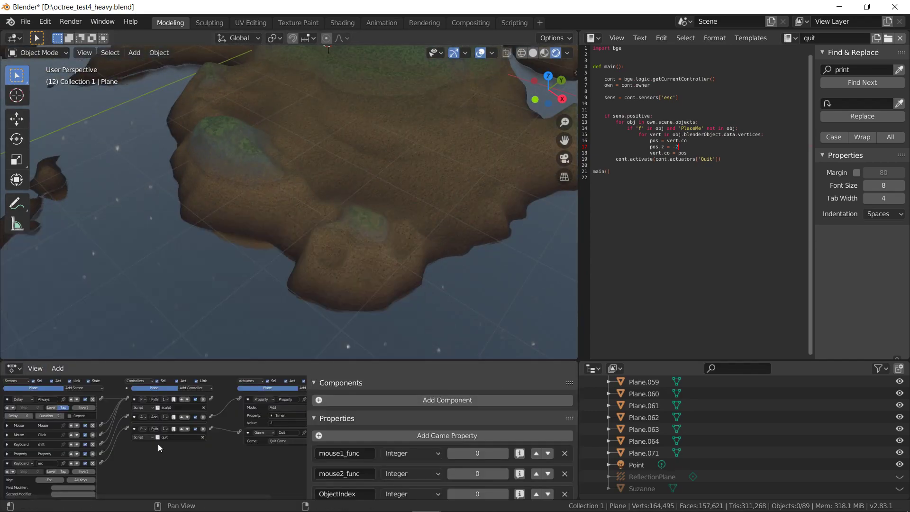
click(7, 463)
click(247, 432)
click(248, 399)
click(7, 400)
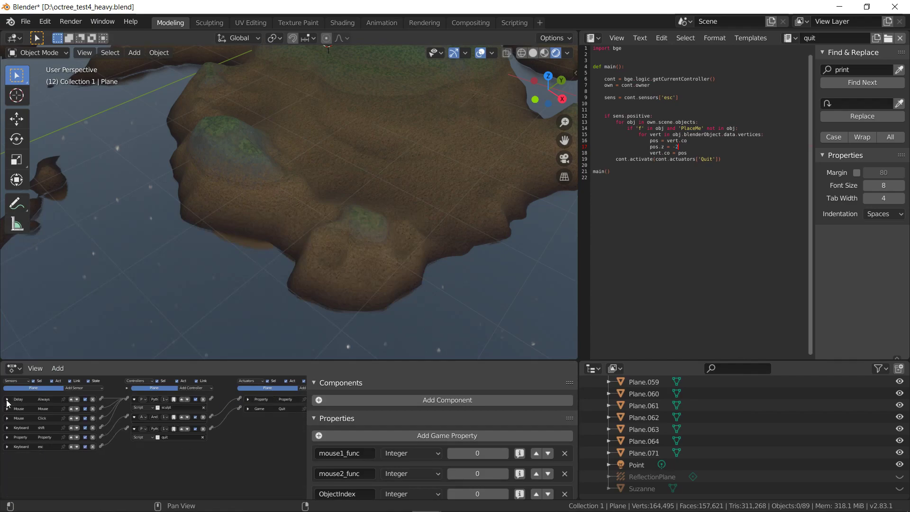
- View the scene through the active camera and run the game to check the adjusted island material
middle_drag(223, 249, 367, 251)
key(shift+grave)
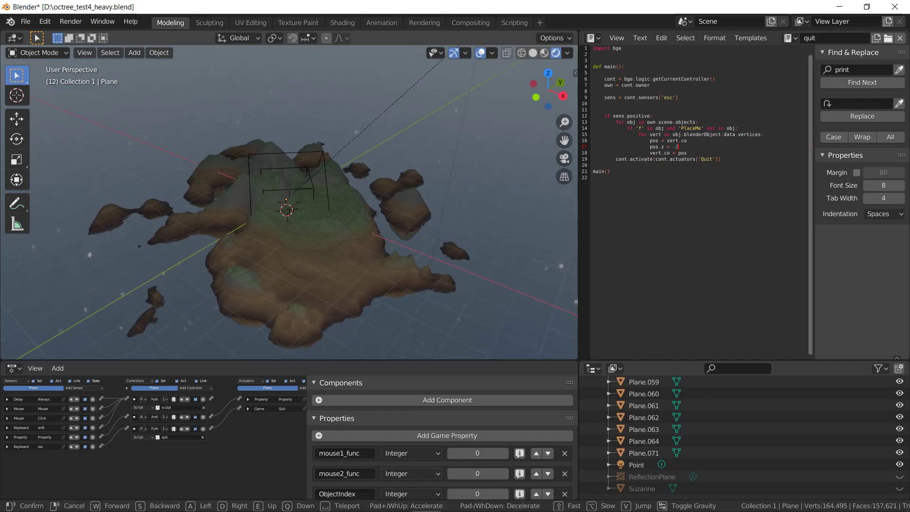
key(Return)
click(84, 53)
mouse_move(159, 176)
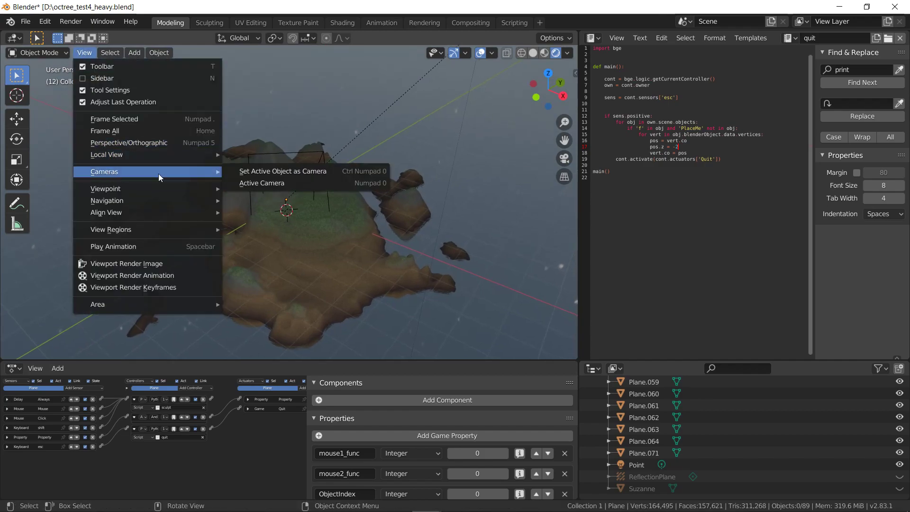
click(235, 182)
scroll(270, 202, up, 1)
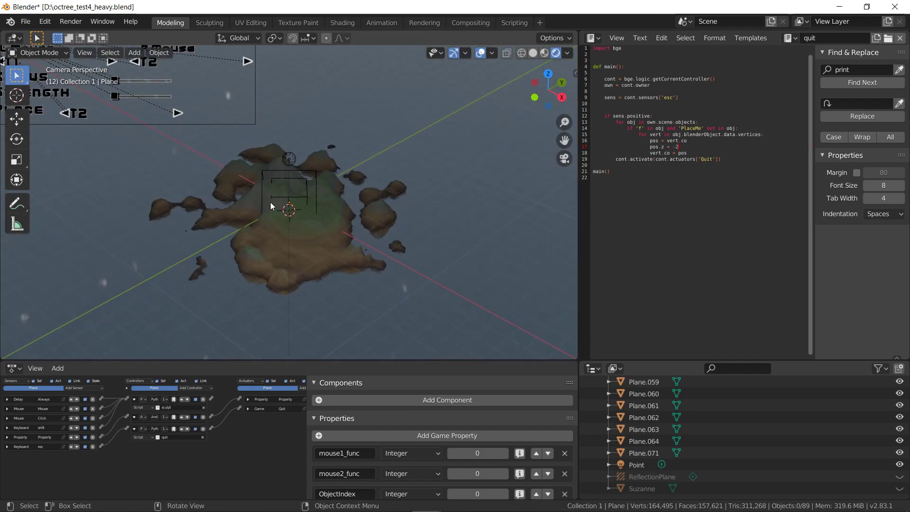
key(p)
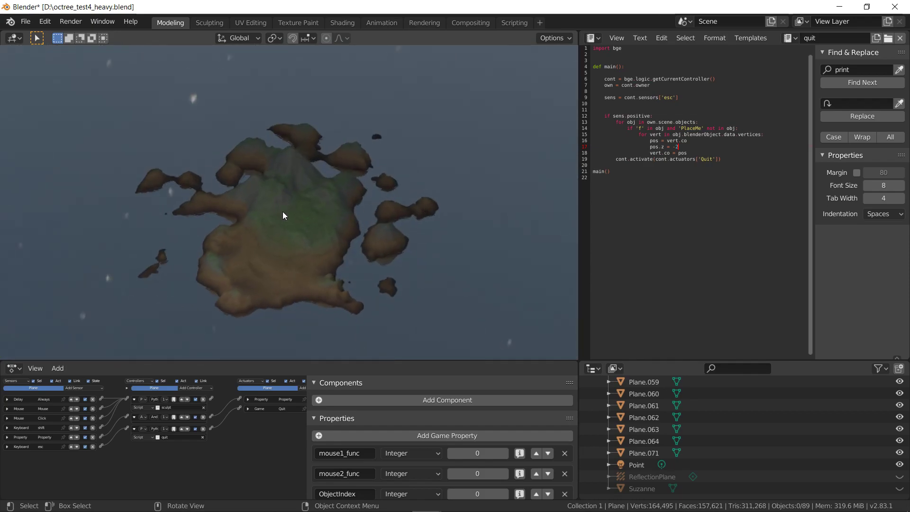
key(w)
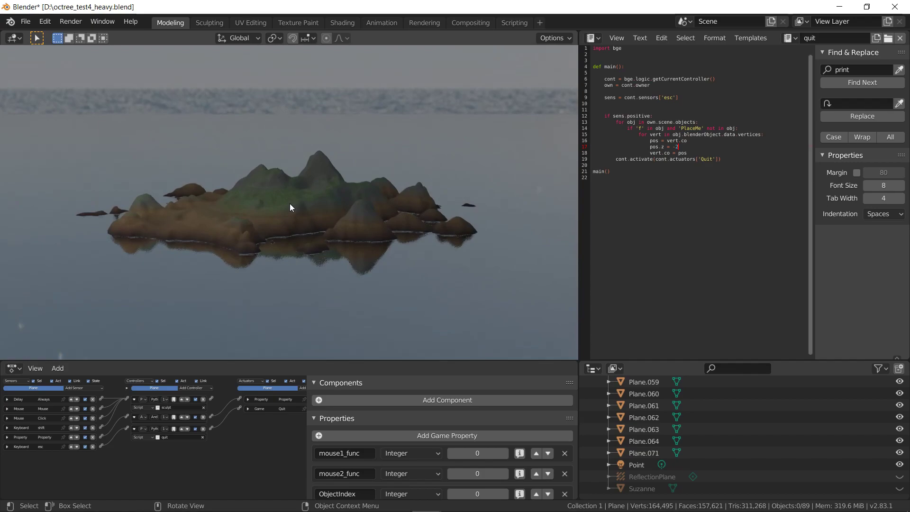
- Set the in-game L Mouse function to Average and flatten terraces into the island's central slope and its flank
key(shift)
click(175, 88)
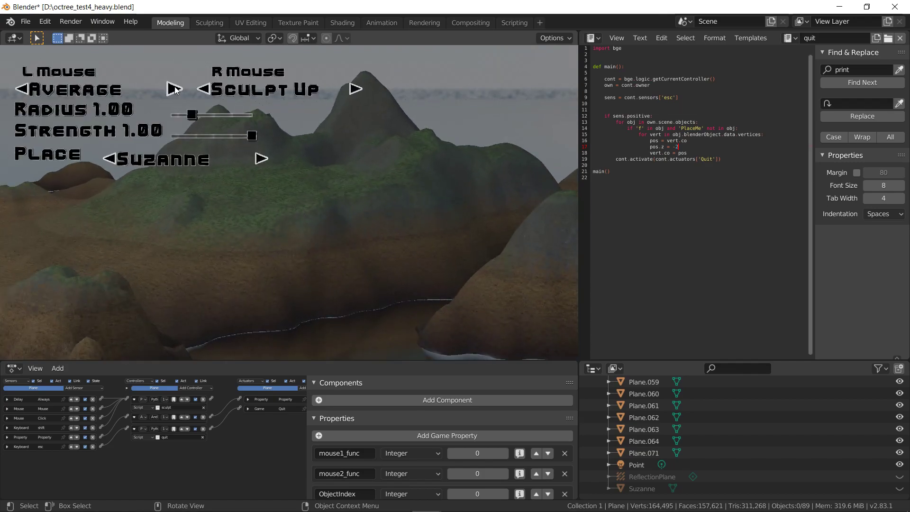
key(shift)
drag(320, 239, 319, 239)
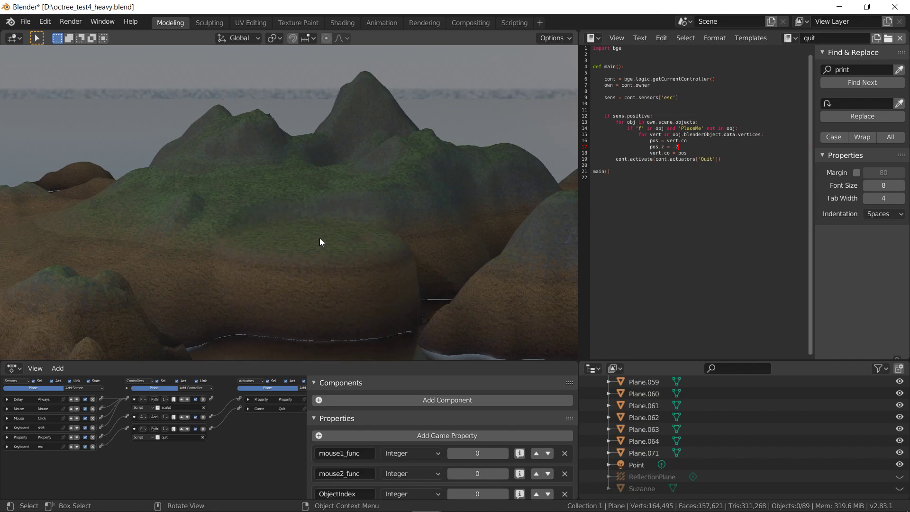
click(403, 207)
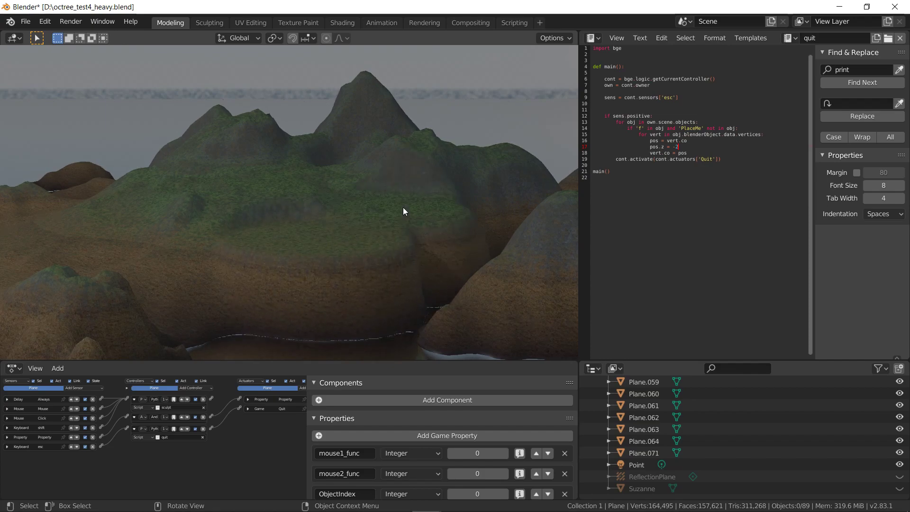
click(417, 189)
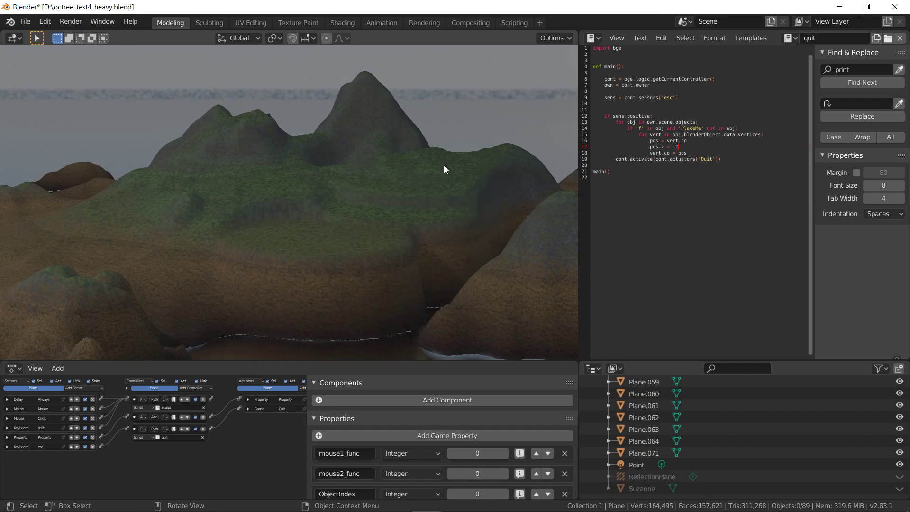
- Set the brush radius to 2.21 and strength to 0.49, and average the terraces into one broad, smooth plateau
mouse_move(443, 165)
middle_down()
mouse_move(288, 203)
mouse_move(237, 229)
middle_up()
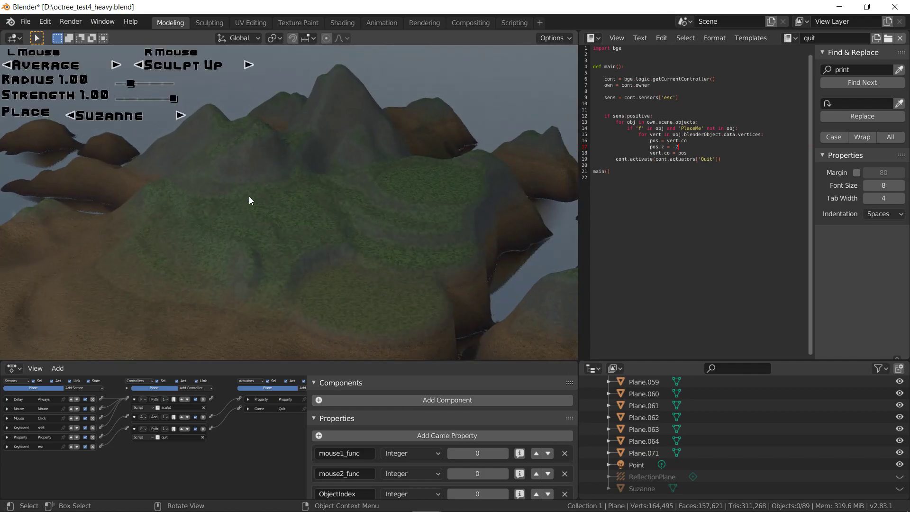
drag(194, 115, 210, 115)
drag(252, 136, 211, 136)
mouse_move(294, 318)
mouse_down()
mouse_move(287, 281)
mouse_move(369, 224)
mouse_move(395, 244)
mouse_up()
scroll(395, 244, down, 2)
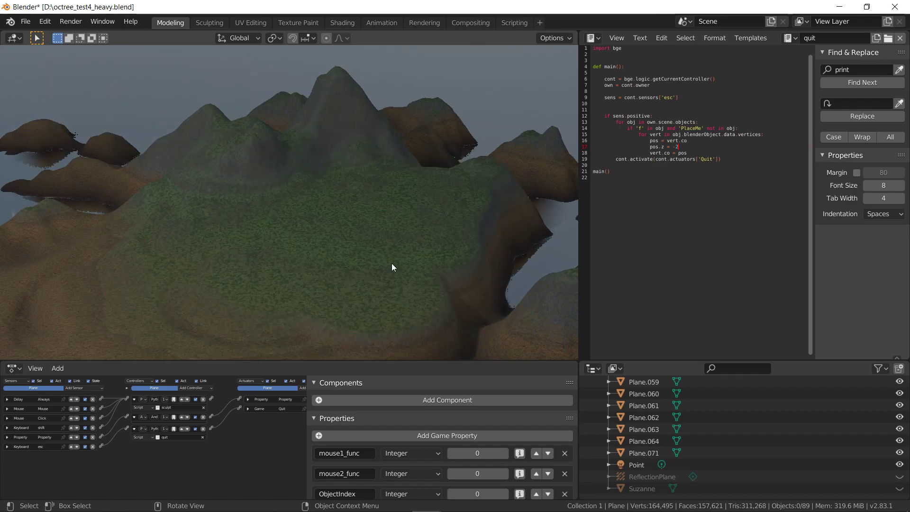
- Switch the L Mouse function to Sculpt Down and carve a large oval lagoon into the grassy plateau
middle_drag(329, 271, 289, 203)
click(173, 90)
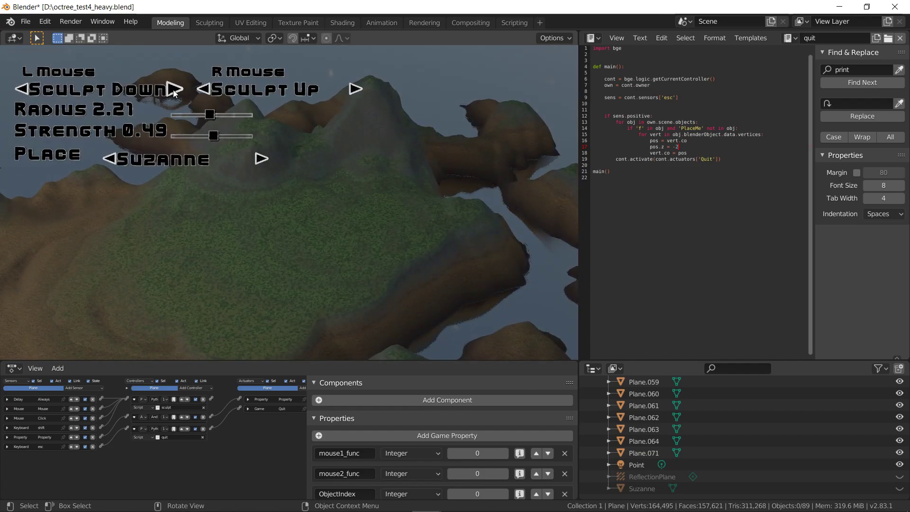
click(175, 90)
click(22, 89)
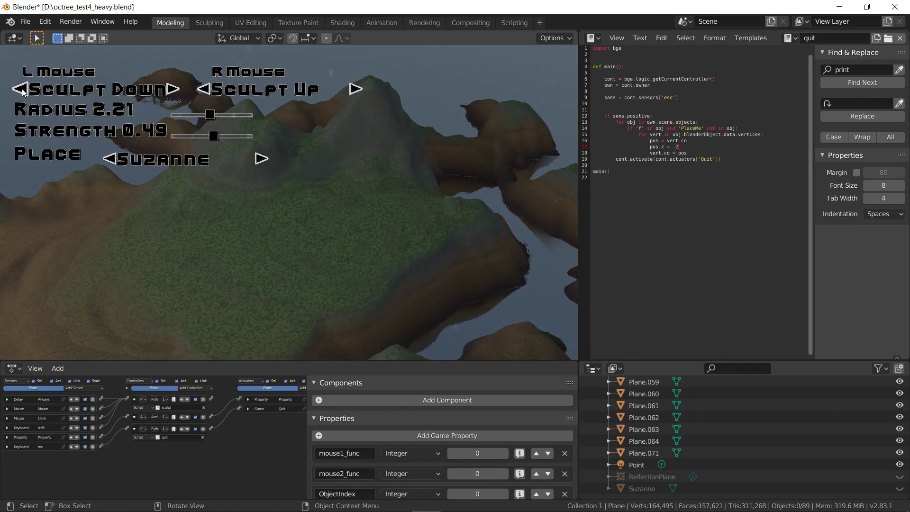
click(282, 256)
mouse_move(282, 255)
mouse_down()
mouse_move(276, 275)
mouse_move(300, 203)
mouse_move(289, 207)
mouse_up()
- Switch the L Mouse function to Sculpt Up with a smaller radius and raise a tall, narrow peak inside the lagoon
key(shift)
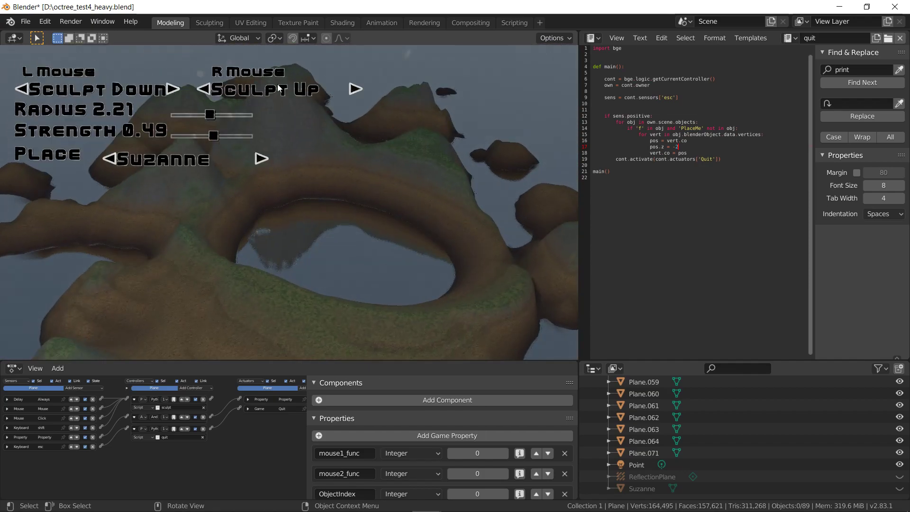
click(169, 90)
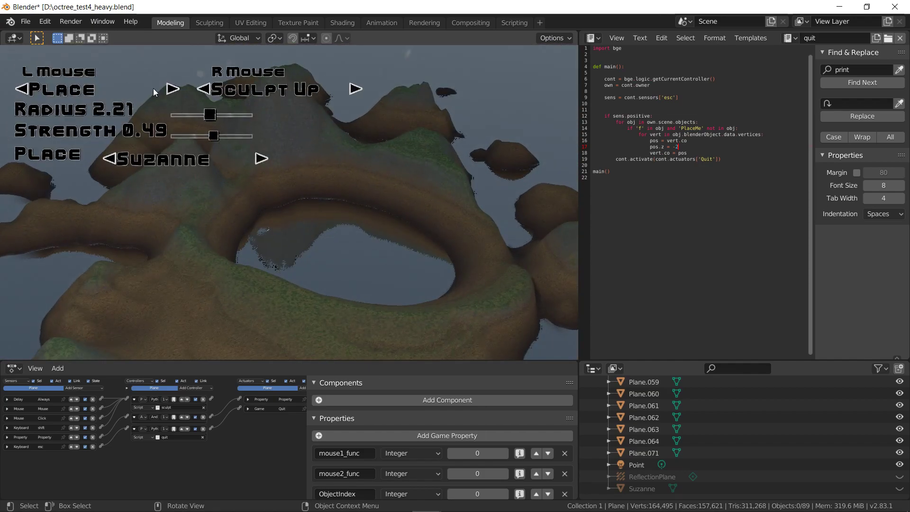
click(173, 89)
drag(209, 115, 188, 114)
key(shift)
drag(340, 257, 340, 257)
middle_drag(368, 245, 297, 266)
drag(295, 266, 303, 286)
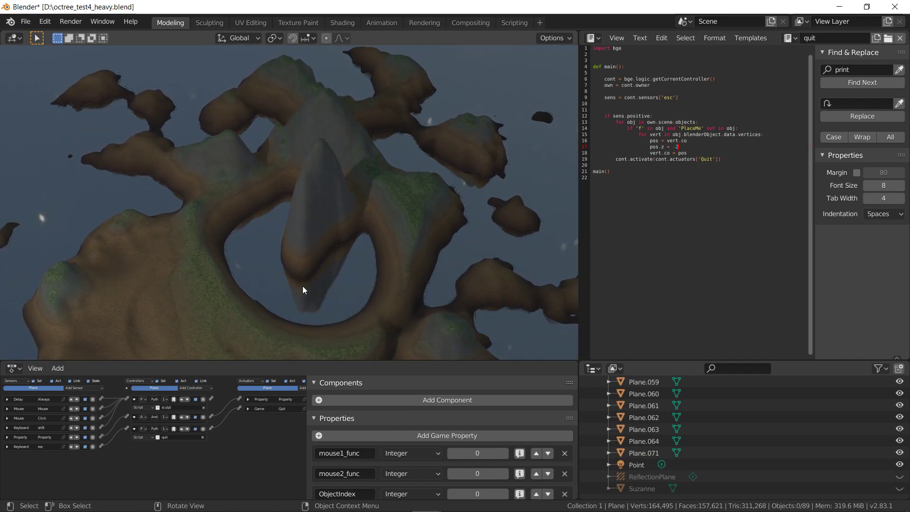
middle_drag(308, 240, 287, 260)
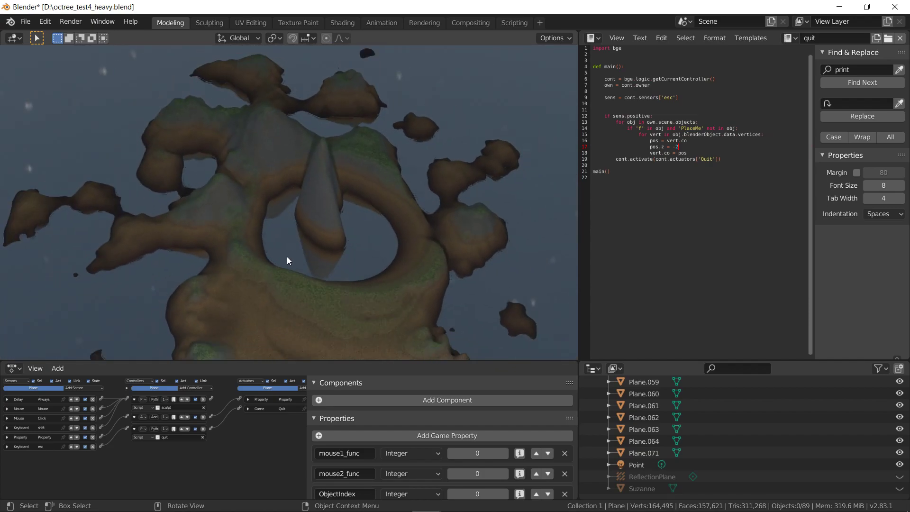
- Stop the game, select Plane.071, and change the Outliner area to the Properties editor
key(Escape)
click(402, 134)
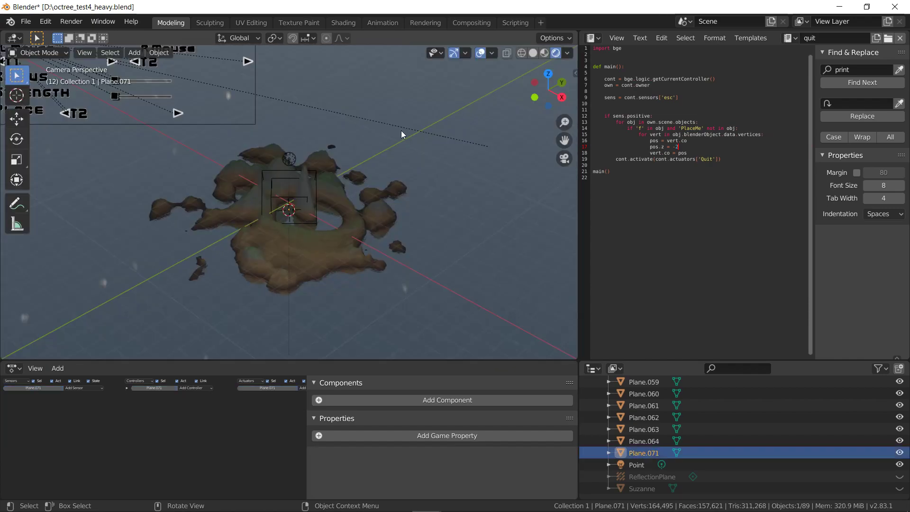
scroll(402, 134, down, 5)
click(592, 369)
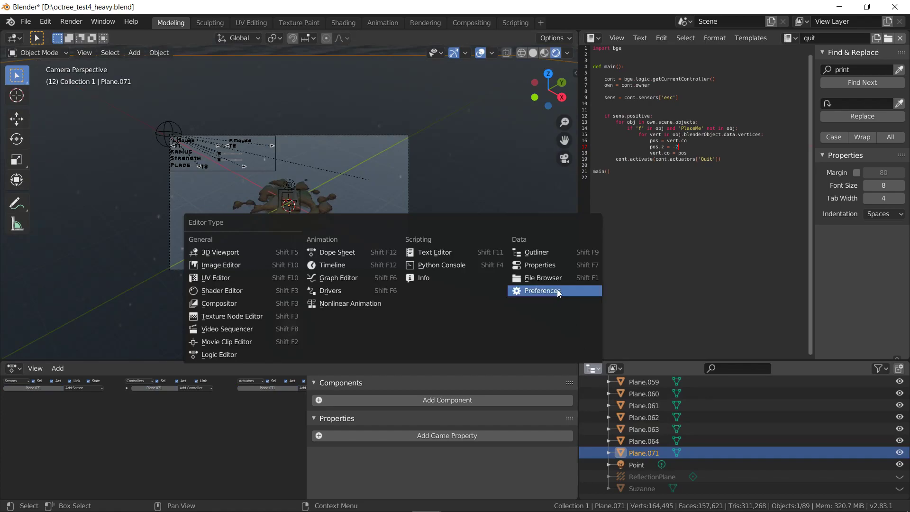
click(559, 265)
- Examine the sculpted island through the camera from close up and from far away
scroll(633, 435, down, 3)
scroll(432, 283, up, 3)
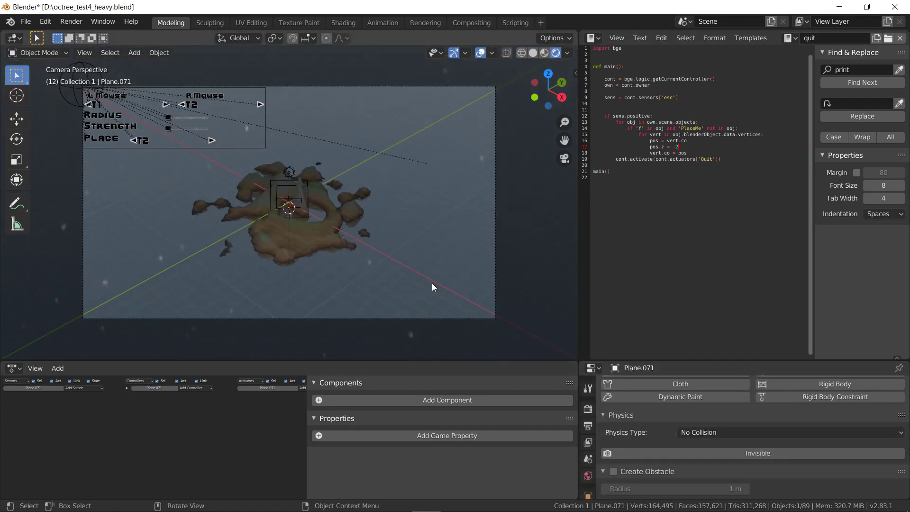
scroll(431, 283, up, 2)
scroll(422, 278, down, 8)
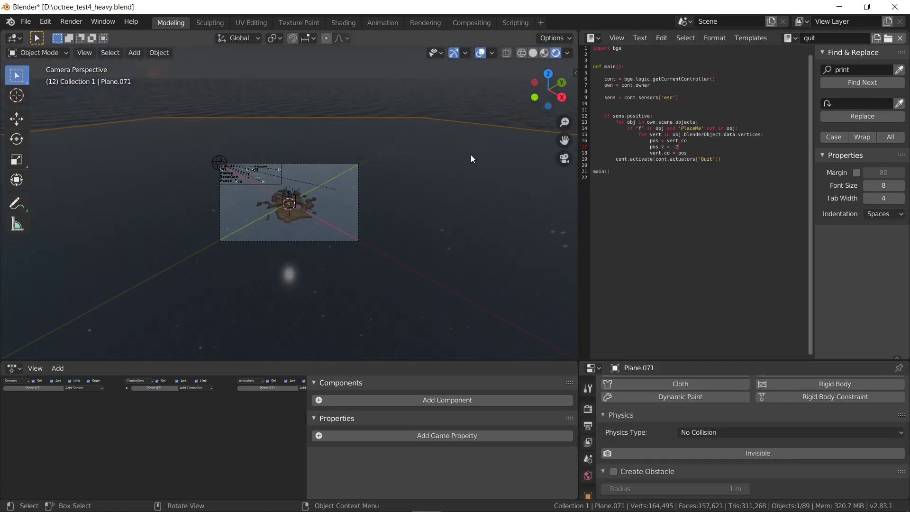
scroll(287, 277, up, 8)
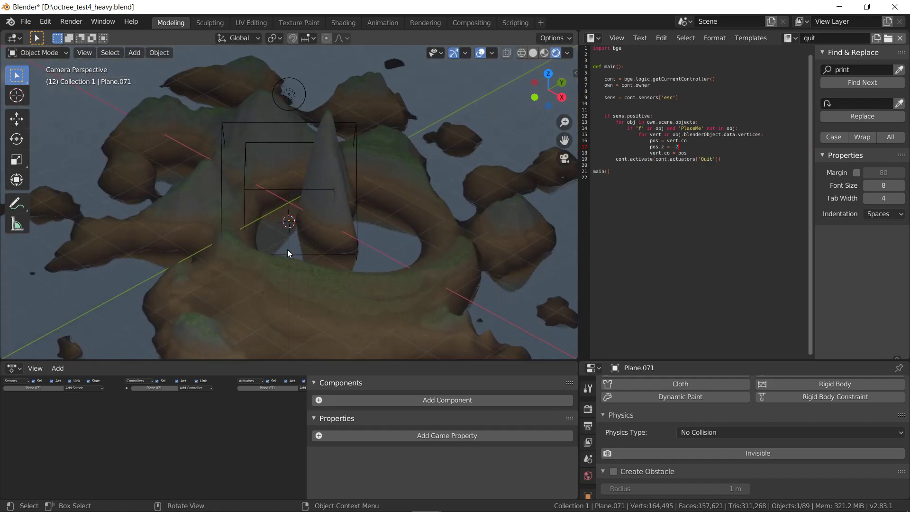
scroll(287, 249, up, 1)
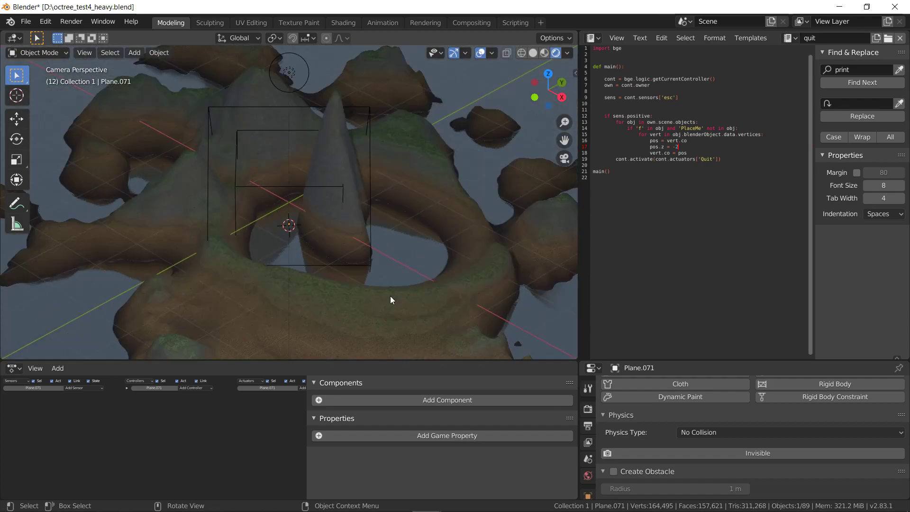
scroll(382, 295, down, 4)
scroll(351, 274, up, 2)
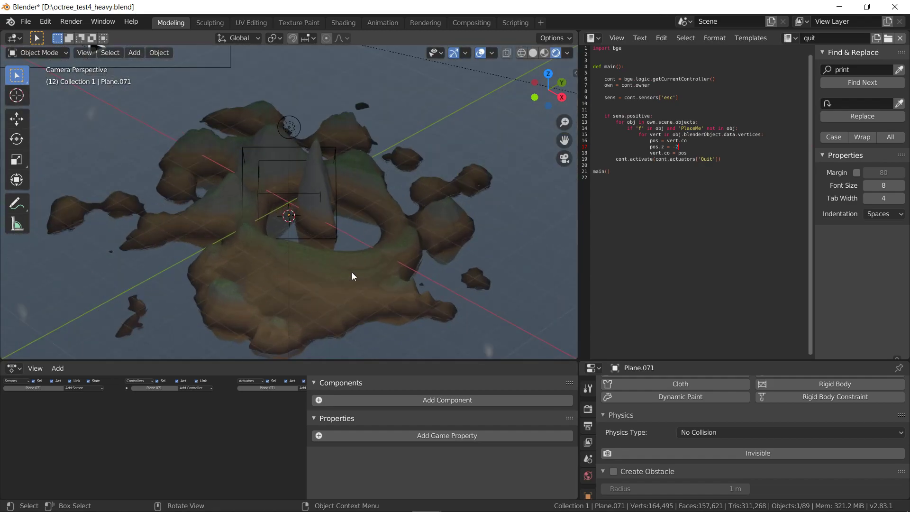
- Select the Plane object that holds the sculpting logic and run the game again
click(361, 235)
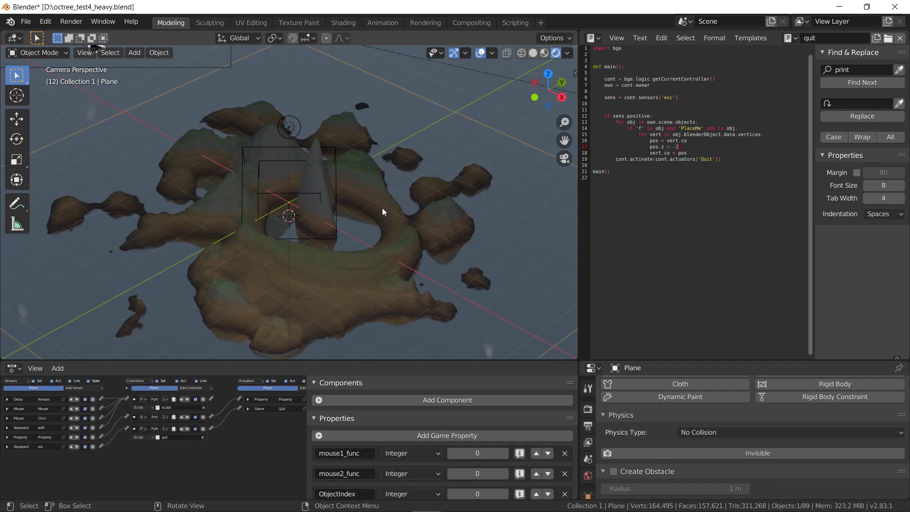
scroll(382, 207, up, 2)
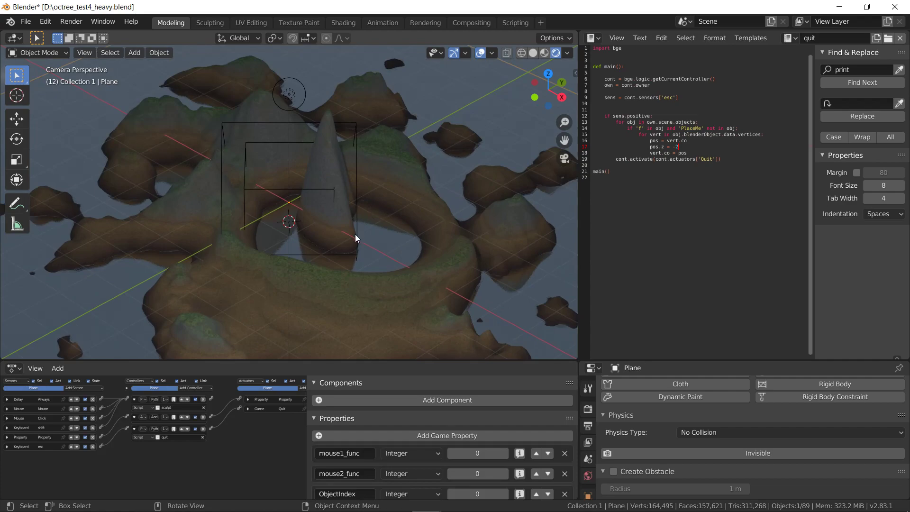
scroll(348, 234, down, 4)
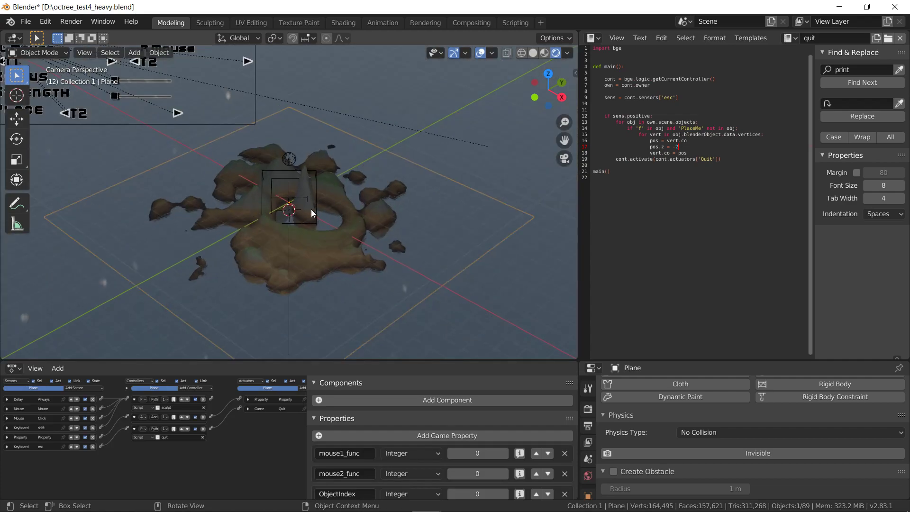
key(p)
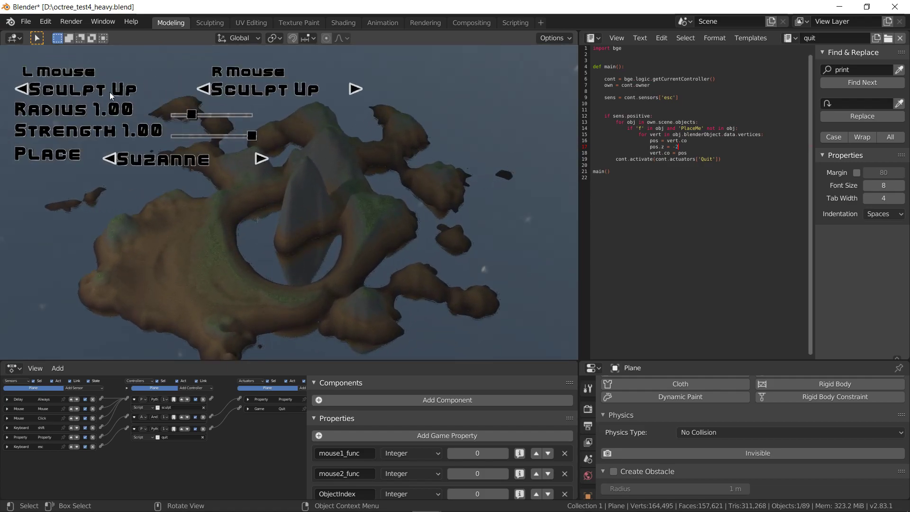
- Set the L Mouse function to Average with radius 1.86 and strength 0.14, and flatten the lagoon's peak into low land
click(21, 89)
click(21, 89)
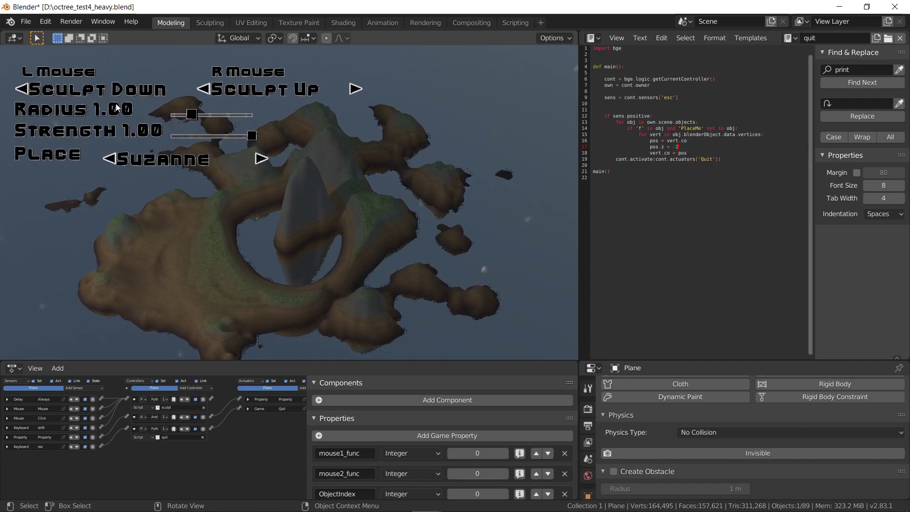
click(21, 89)
mouse_move(193, 114)
mouse_down()
mouse_move(214, 125)
mouse_move(216, 137)
mouse_move(184, 136)
mouse_up()
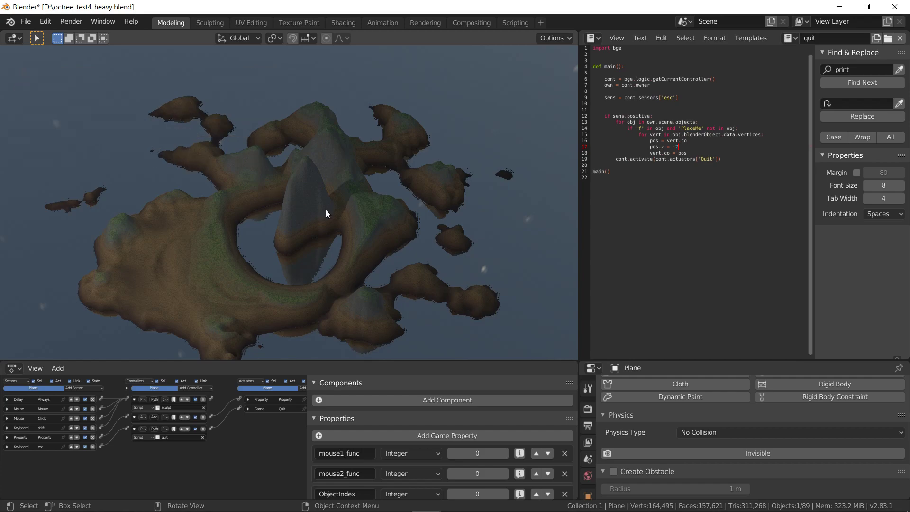
mouse_move(368, 207)
mouse_down()
mouse_move(303, 214)
mouse_move(283, 229)
mouse_move(363, 208)
mouse_move(311, 212)
mouse_move(340, 205)
mouse_move(291, 235)
mouse_up()
middle_drag(290, 231, 313, 222)
mouse_move(313, 222)
mouse_down()
mouse_move(327, 211)
mouse_move(329, 218)
mouse_up()
- Switch the L Mouse function to Sculpt Down and carve a water inlet into one side of the new low land
mouse_move(160, 109)
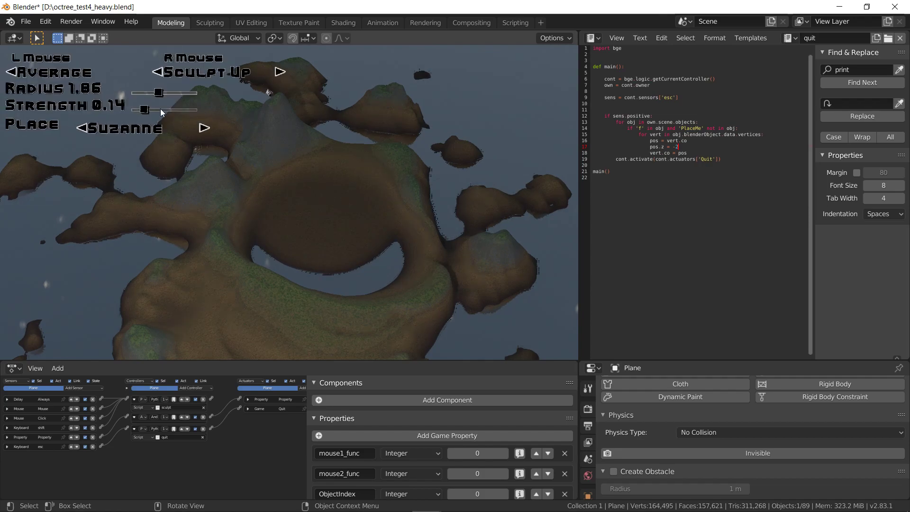
click(21, 89)
click(22, 90)
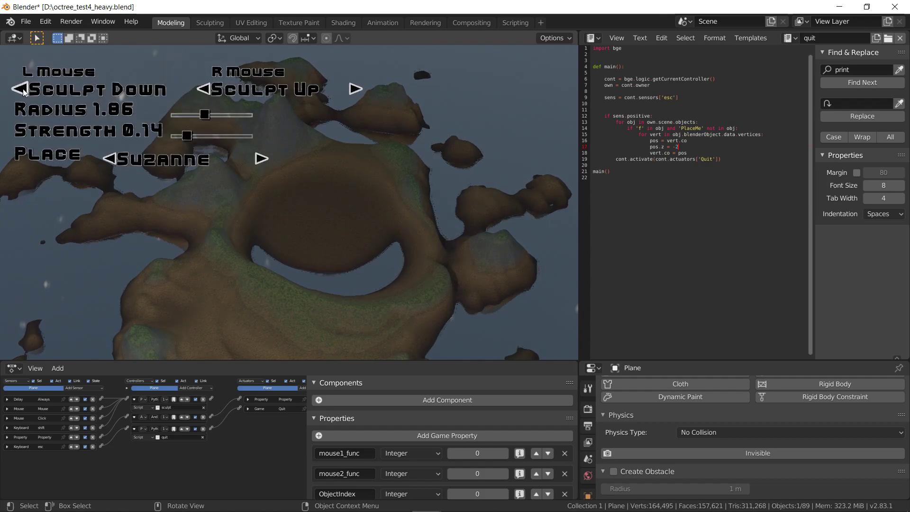
mouse_move(257, 250)
mouse_down()
mouse_move(254, 235)
mouse_move(262, 242)
mouse_up()
- Reduce the brush strength to 0.04 and radius to 0.69, and cut a narrow channel between the low land and the outer ridge
drag(191, 136, 179, 136)
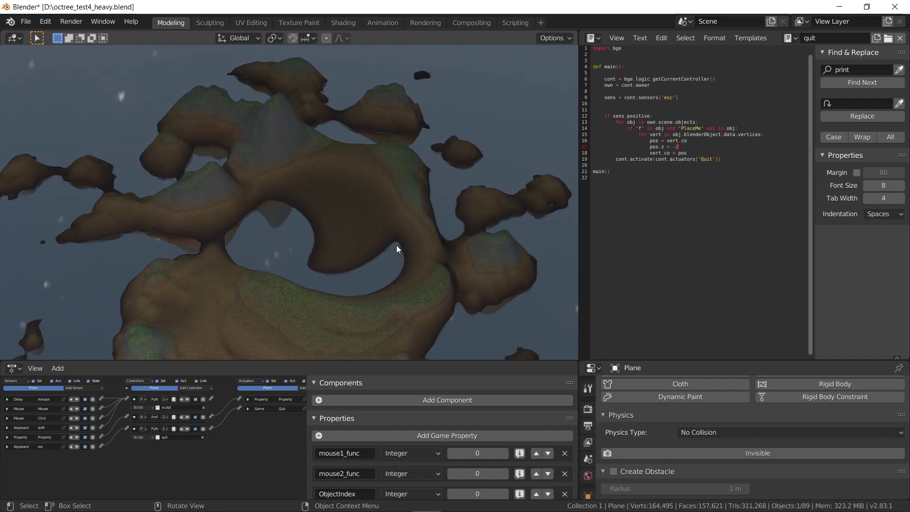
drag(203, 115, 189, 114)
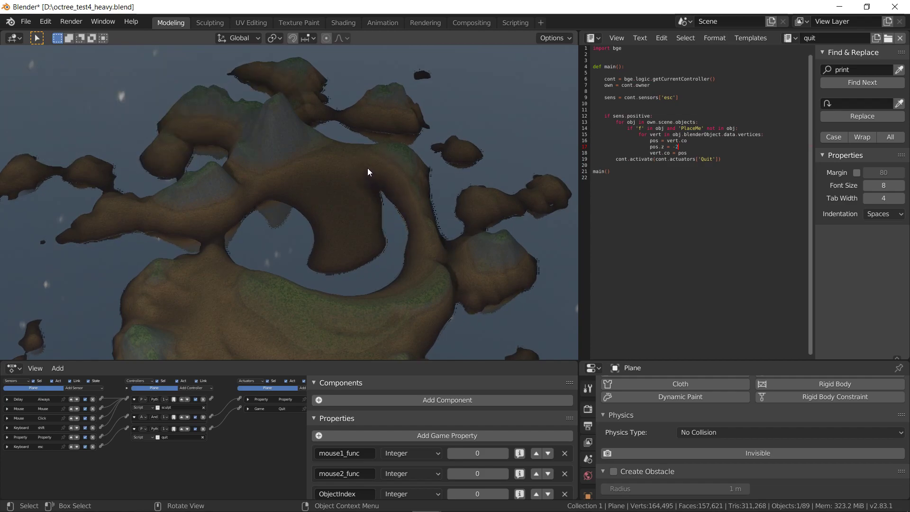
click(356, 157)
middle_drag(400, 240, 289, 203)
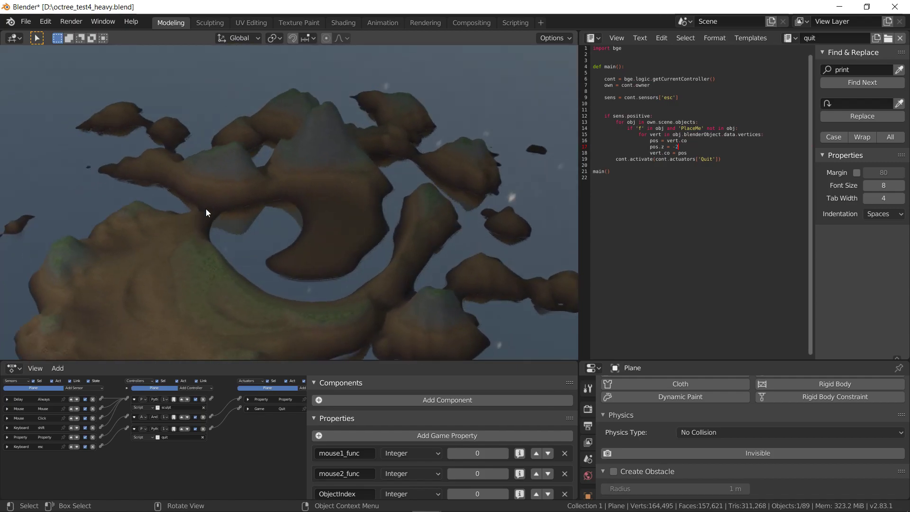
- Set the L Mouse function to Average with radius 2.24 and a higher strength, and smooth the large landmass in the foreground
mouse_move(209, 209)
middle_down()
mouse_move(213, 223)
mouse_move(353, 204)
mouse_move(281, 203)
middle_up()
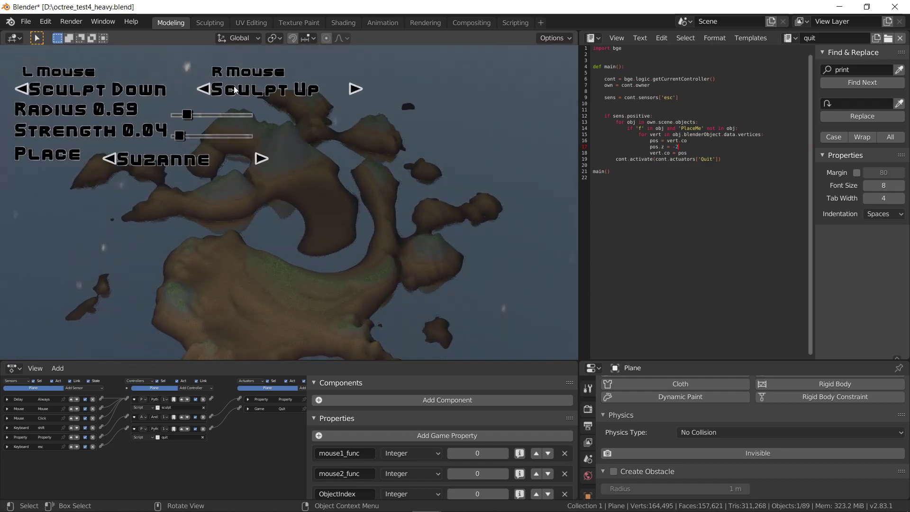
click(22, 91)
key(shift)
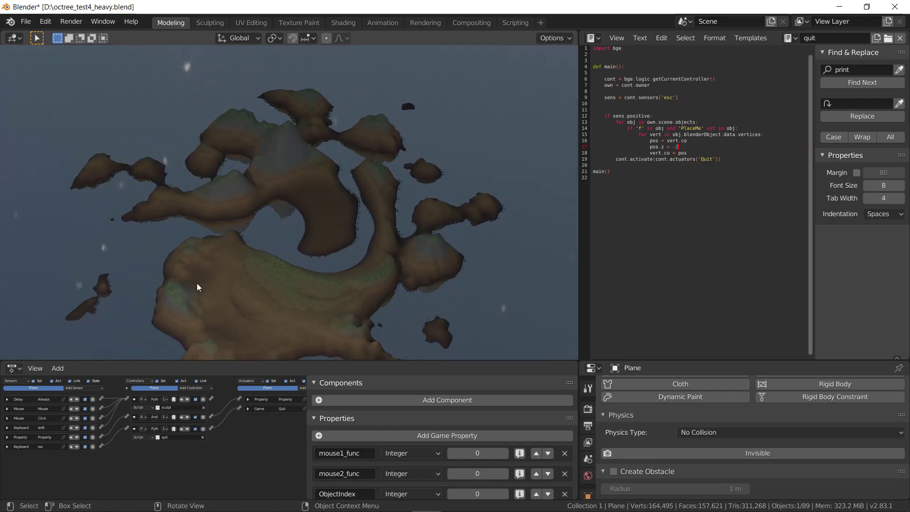
key(shift)
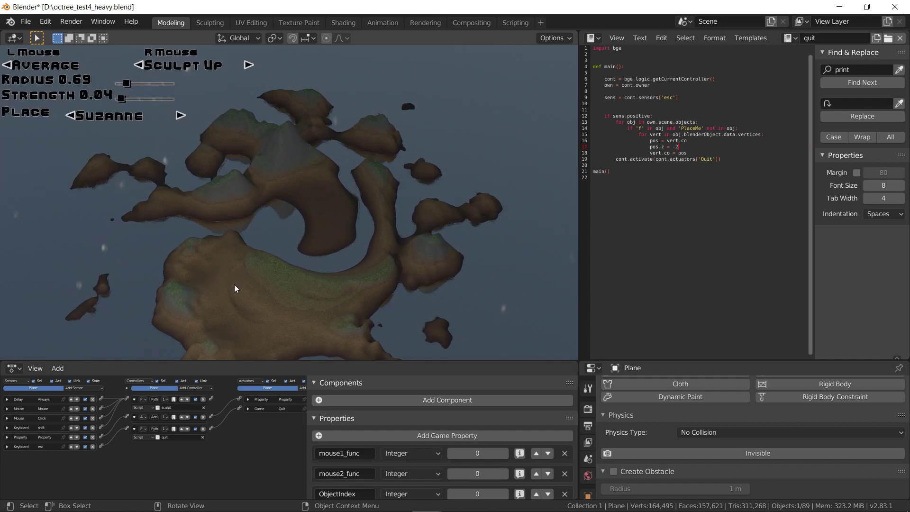
drag(192, 114, 219, 115)
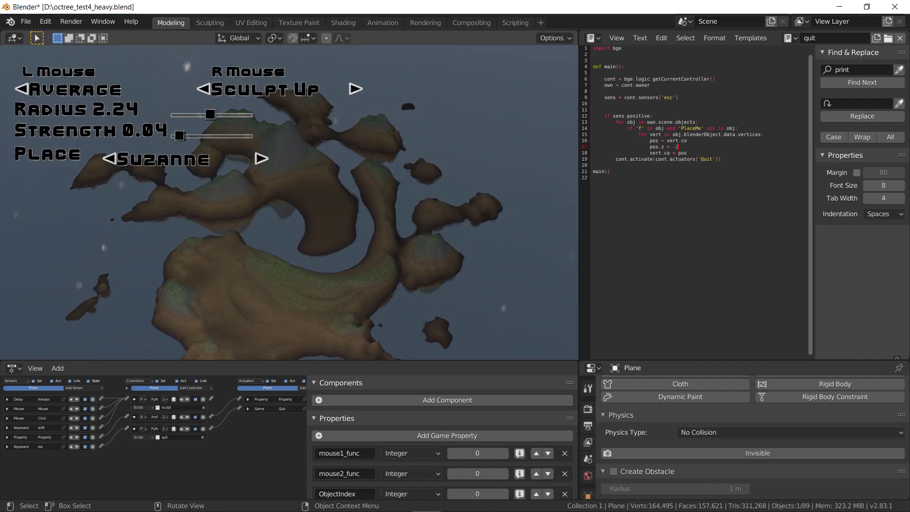
key(shift)
key(shift)
drag(180, 136, 192, 136)
key(shift)
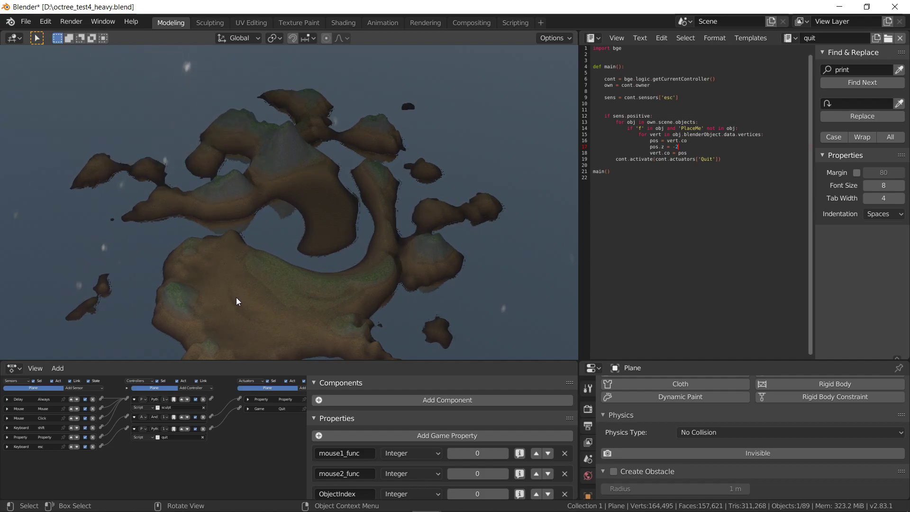
- Average the channel and inlet beside the outer ridge into solid land, and raise the foreground landmass with the Sculpt Up function
mouse_move(290, 289)
mouse_down()
mouse_move(256, 288)
mouse_move(334, 287)
mouse_move(380, 268)
mouse_move(391, 251)
mouse_move(385, 194)
mouse_move(368, 164)
mouse_move(382, 243)
mouse_up()
drag(365, 274, 309, 297)
mouse_move(86, 203)
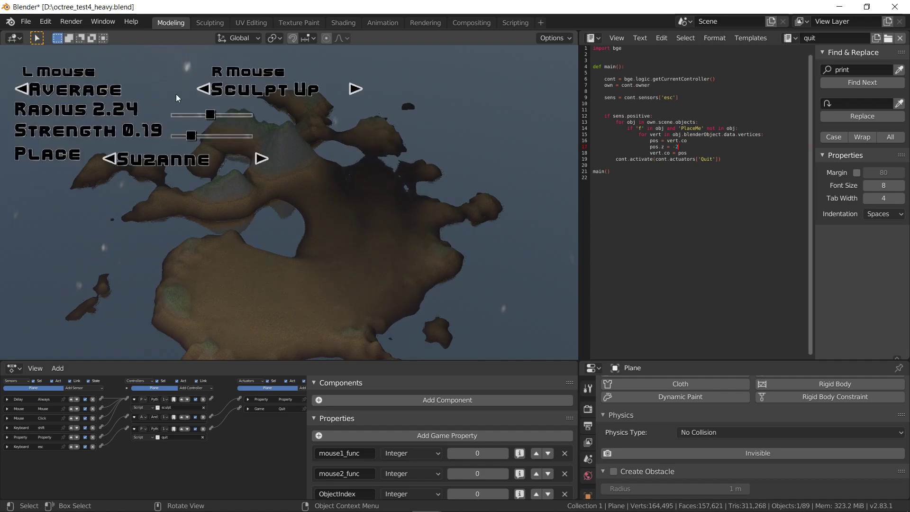
click(24, 89)
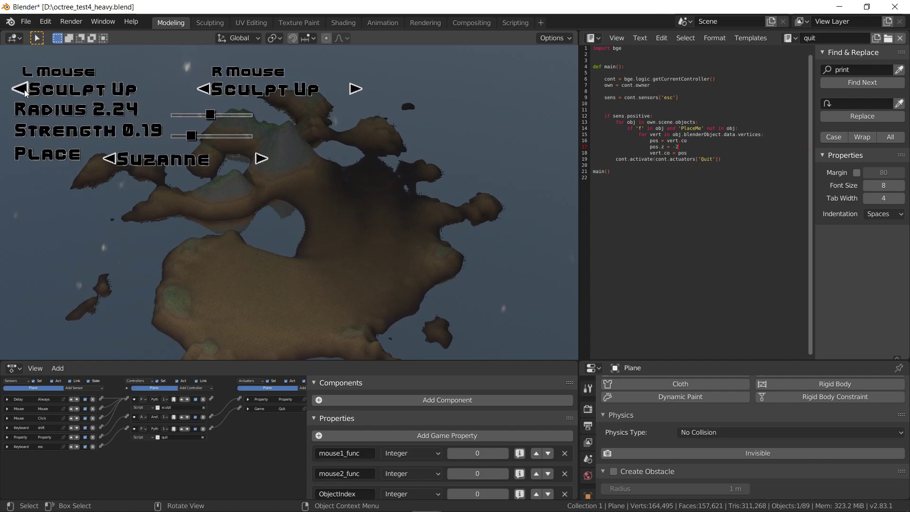
mouse_move(160, 231)
mouse_down()
mouse_move(159, 208)
mouse_move(200, 269)
mouse_move(252, 290)
mouse_move(317, 297)
mouse_move(397, 284)
mouse_move(414, 252)
mouse_move(417, 213)
mouse_move(388, 181)
mouse_move(334, 160)
mouse_up()
- Set the L Mouse function back to Average and smooth the raised slopes on the island's foreground and side
mouse_move(111, 124)
click(23, 89)
click(22, 89)
click(23, 89)
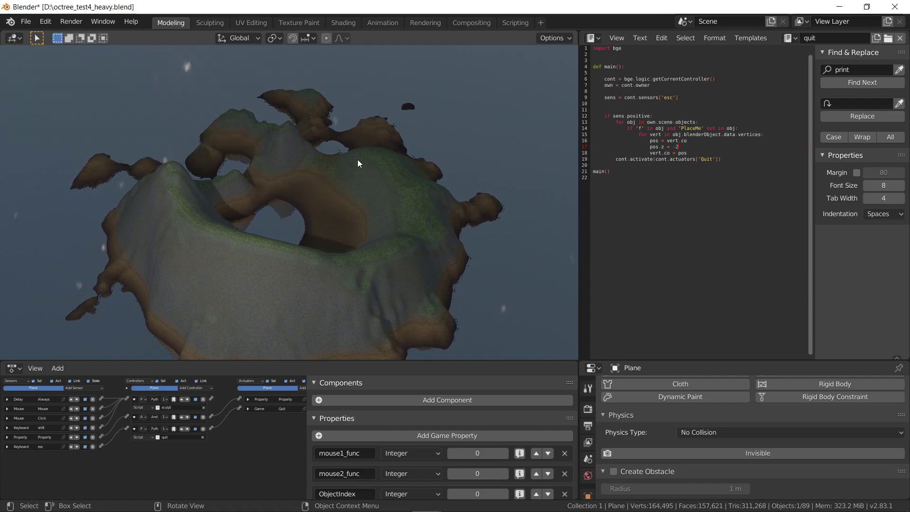
key(shift)
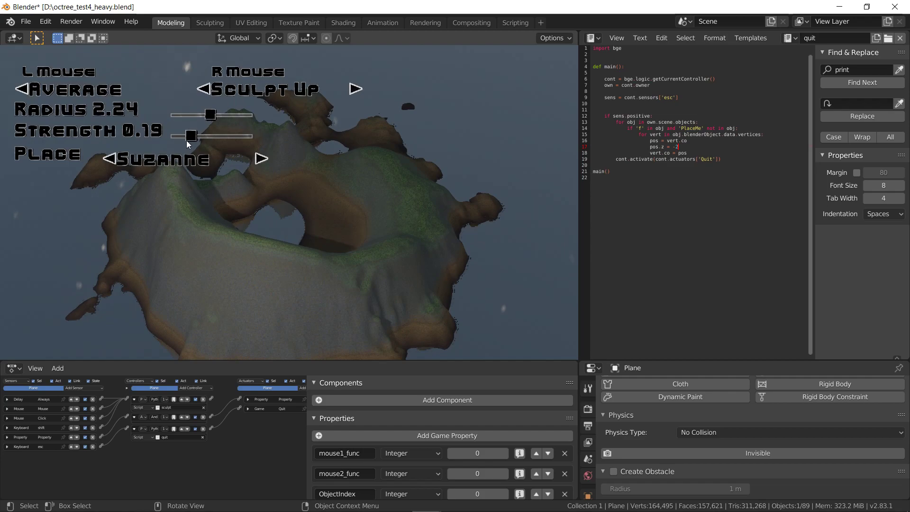
mouse_move(373, 139)
mouse_down()
mouse_move(417, 212)
mouse_move(417, 234)
mouse_move(404, 256)
mouse_move(378, 269)
mouse_move(326, 272)
mouse_move(321, 260)
mouse_move(372, 156)
mouse_up()
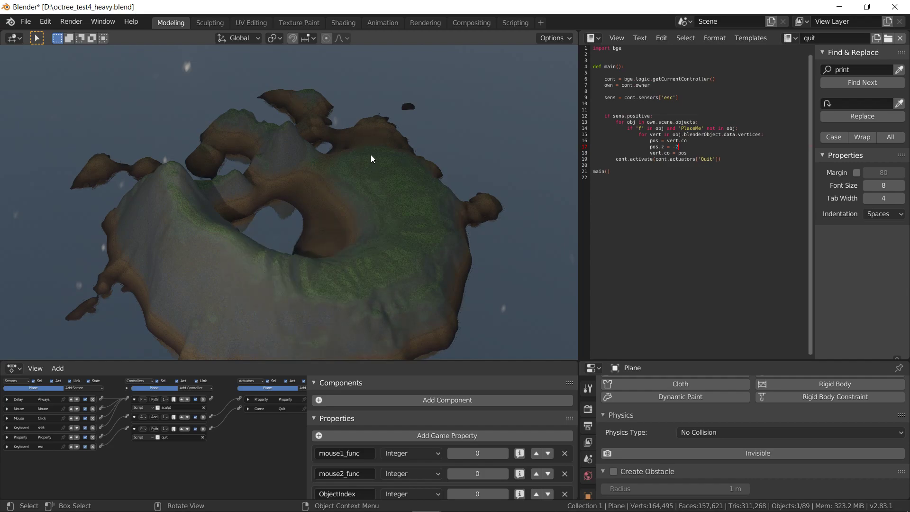
mouse_move(288, 274)
mouse_down()
mouse_move(235, 258)
mouse_move(191, 212)
mouse_move(280, 205)
mouse_up()
- Switch the L Mouse function to Sculpt Up and raise the grassy ridge around the lagoon
mouse_move(298, 201)
middle_down()
mouse_move(273, 206)
mouse_move(482, 234)
mouse_move(289, 203)
mouse_move(230, 209)
middle_up()
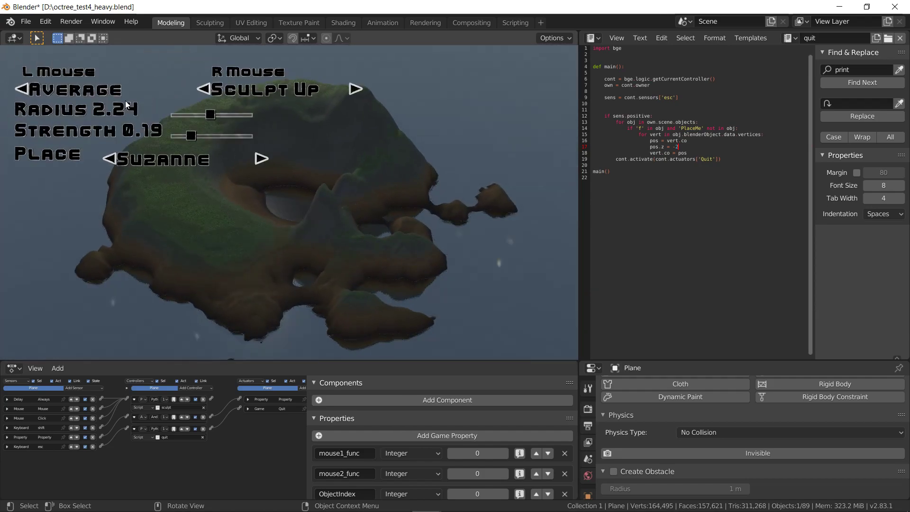
click(15, 90)
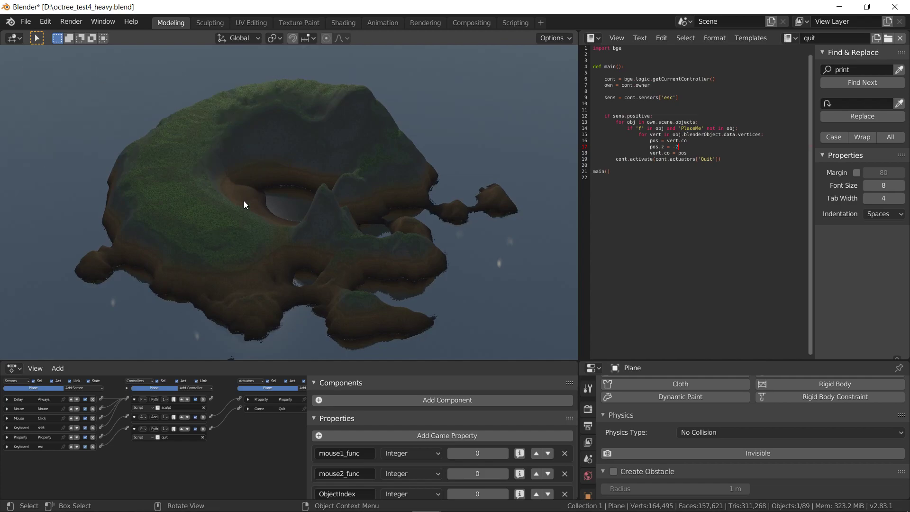
mouse_move(223, 198)
middle_down()
mouse_move(290, 203)
mouse_move(150, 184)
mouse_move(312, 198)
mouse_move(260, 204)
mouse_move(288, 202)
mouse_move(271, 228)
middle_up()
click(193, 192)
- Set the L Mouse function to Average with a smaller radius, and level a grassy terrace across the raised outer slope
mouse_move(165, 65)
click(24, 90)
click(25, 92)
click(25, 91)
key(shift)
drag(213, 116, 196, 116)
mouse_move(234, 207)
mouse_down()
mouse_move(271, 262)
mouse_move(368, 262)
mouse_move(430, 243)
mouse_up()
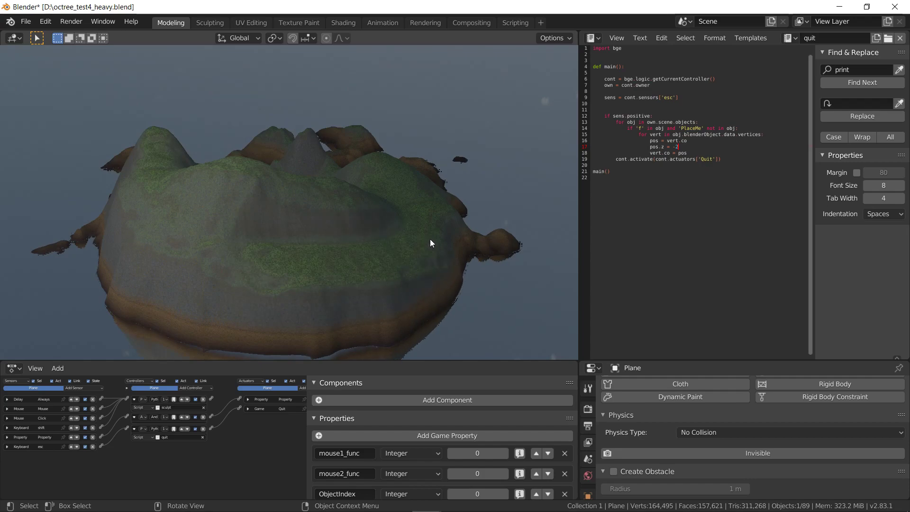
- Average the grassy saddle beside the lagoon and the ridge up to the highest peak
middle_drag(473, 223, 286, 217)
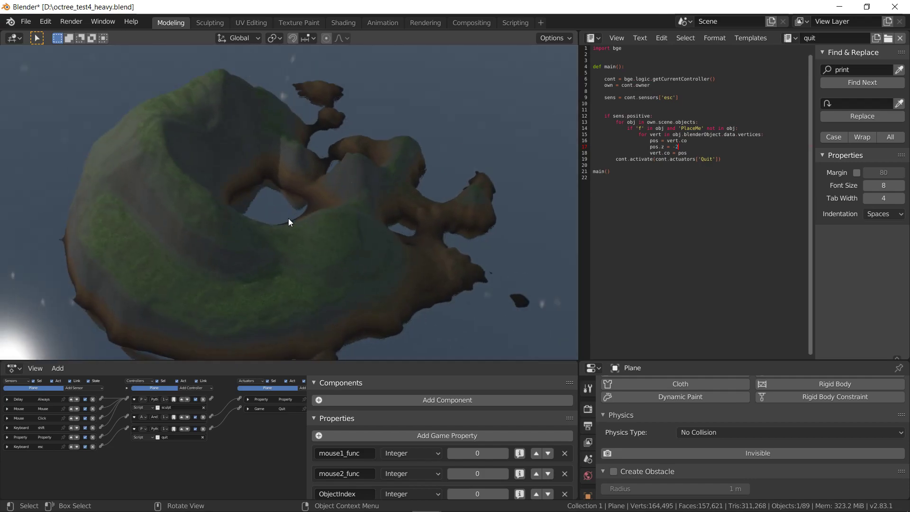
mouse_move(286, 285)
mouse_down()
mouse_move(374, 293)
mouse_move(394, 283)
mouse_move(400, 260)
mouse_up()
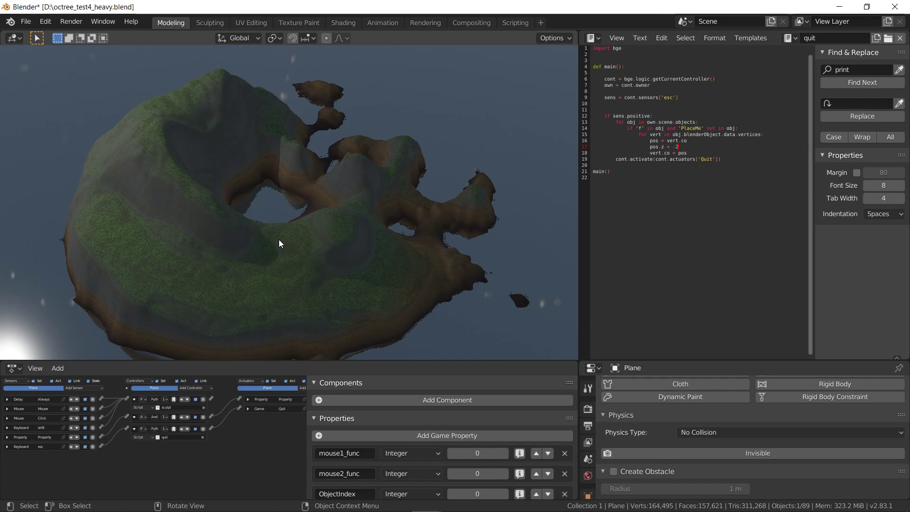
drag(230, 227, 159, 150)
mouse_move(167, 112)
mouse_down()
mouse_move(232, 233)
mouse_move(278, 238)
mouse_move(155, 164)
mouse_move(245, 73)
mouse_up()
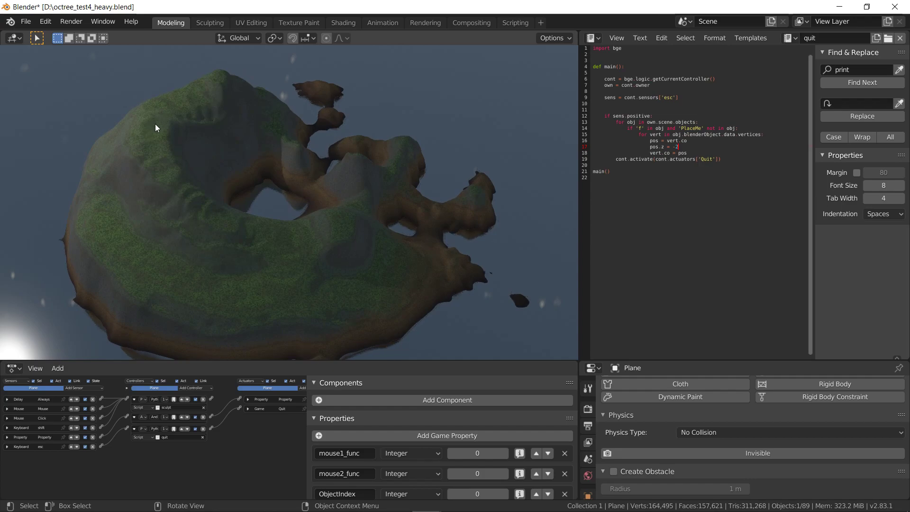
- Quit the running game and hide the overlays in the 3D viewport
middle_drag(239, 238, 140, 188)
key(Escape)
scroll(126, 281, up, 7)
scroll(224, 279, down, 1)
middle_drag(224, 280, 204, 259)
click(481, 53)
scroll(369, 197, down, 5)
middle_drag(369, 198, 372, 218)
- Examine the sculpted hills, lagoon and land bridges up close with walk navigation, and return to the overall view
key(shift+grave)
key(w)
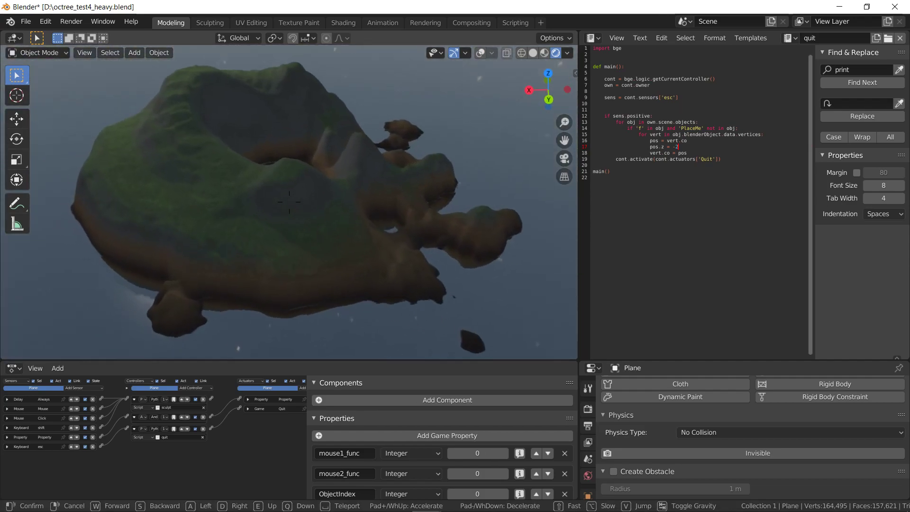
key(w)
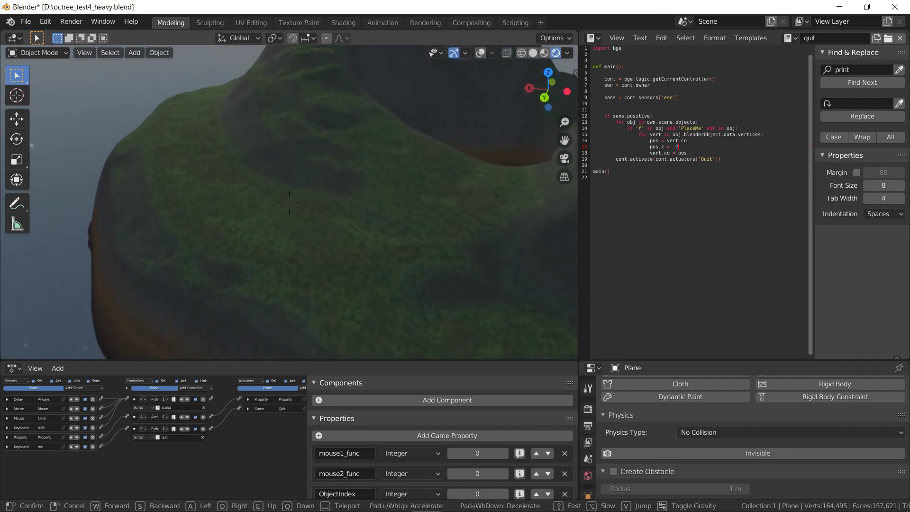
key(w)
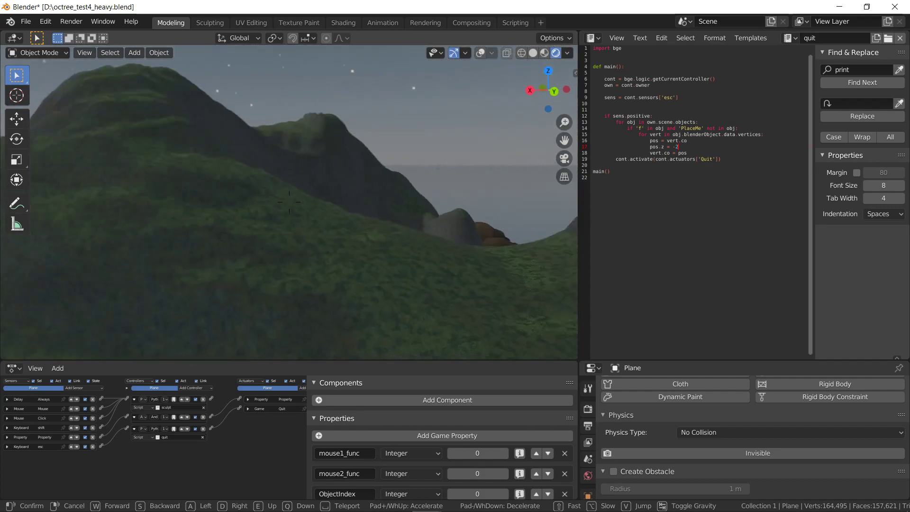
key(w)
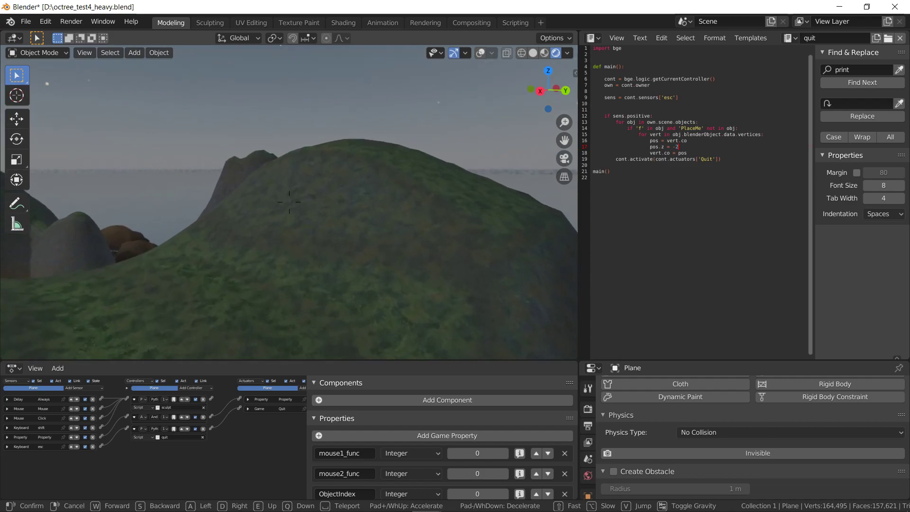
key(e)
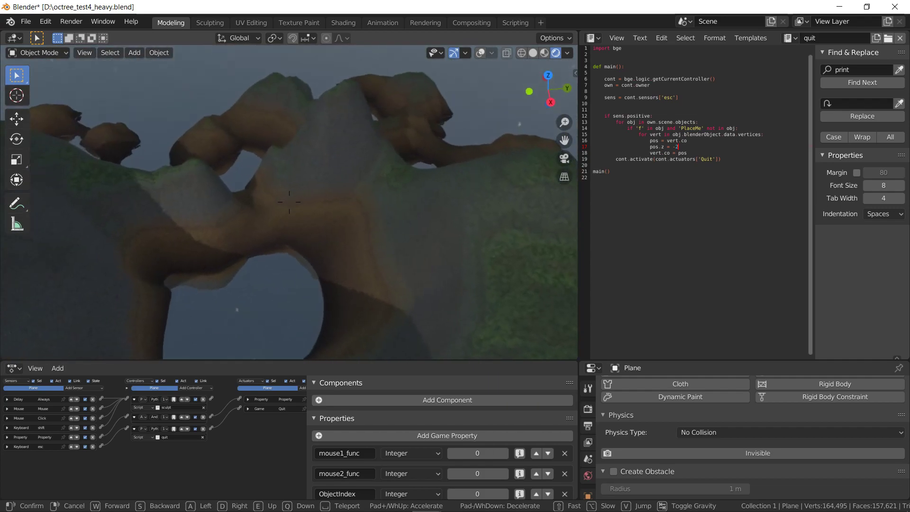
key(Escape)
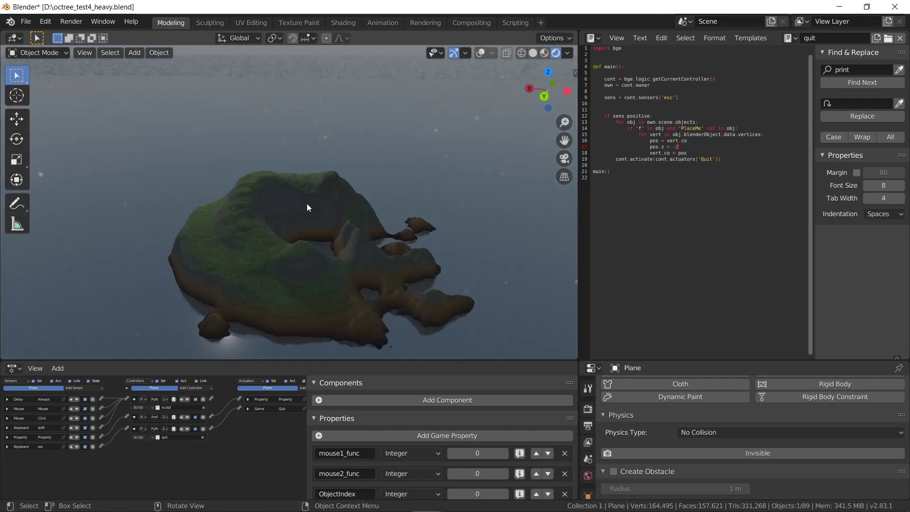
- Look through the scene camera and enlarge the 3D viewport to fill nearly the whole window
click(85, 53)
mouse_move(113, 171)
click(294, 183)
scroll(274, 206, up, 3)
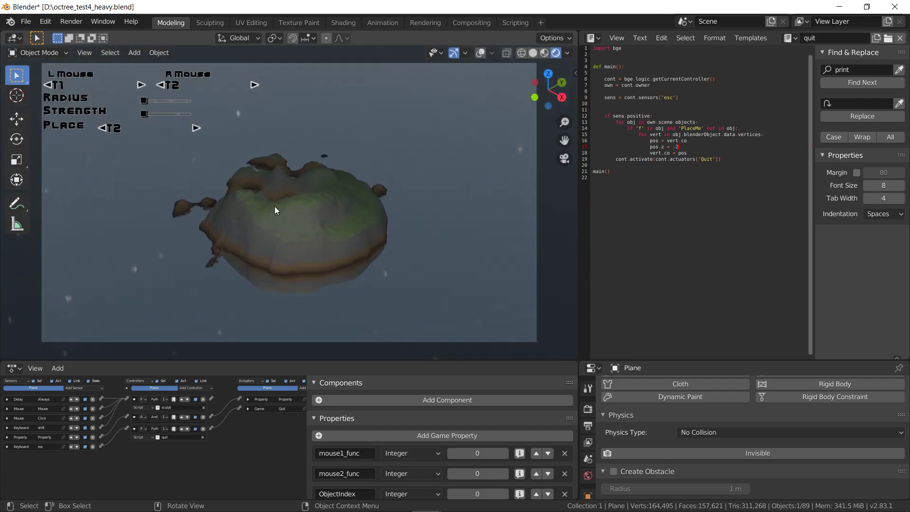
scroll(286, 312, up, 2)
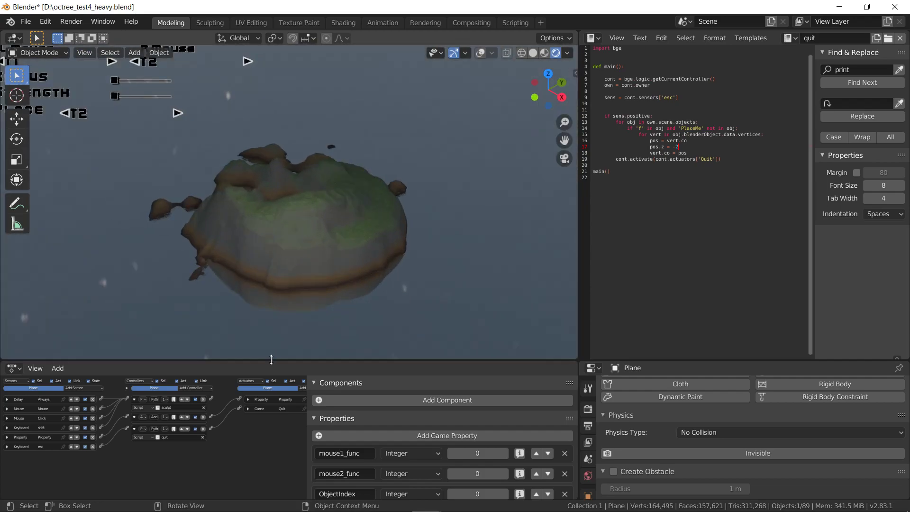
drag(271, 359, 271, 484)
scroll(325, 305, down, 3)
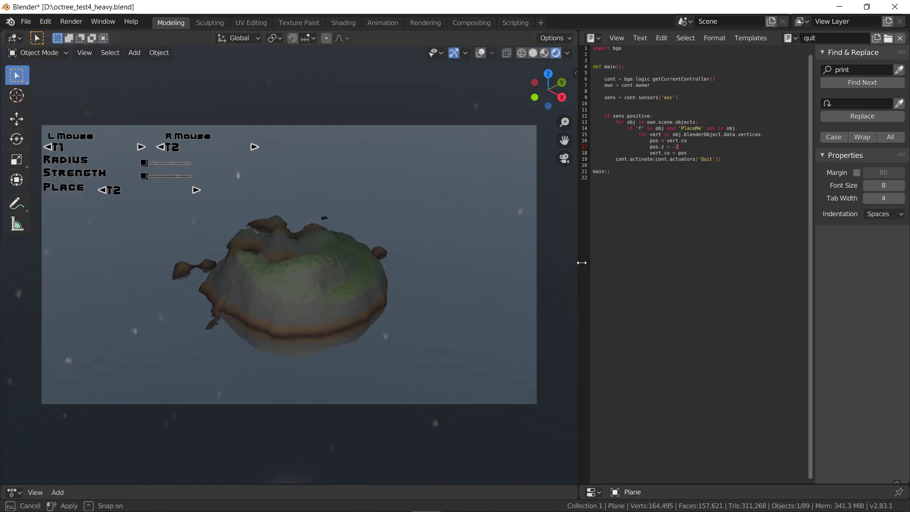
drag(578, 260, 894, 261)
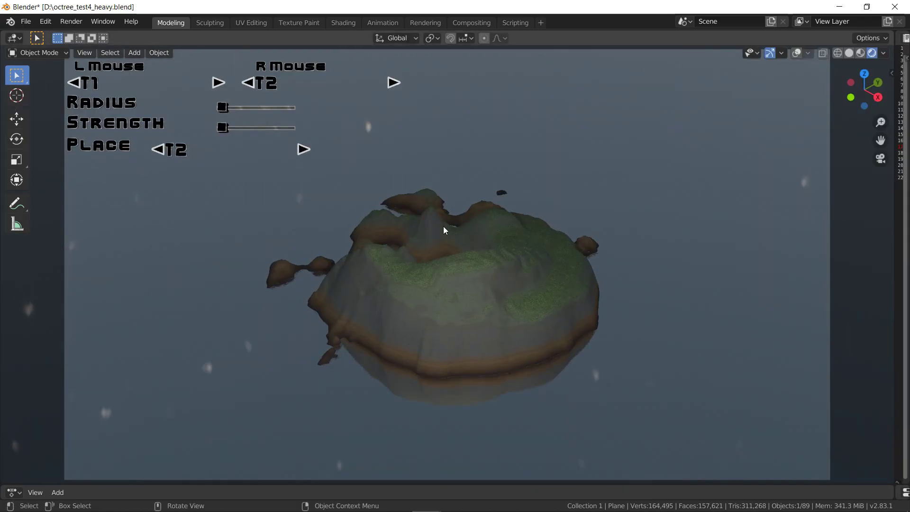
- Start the game, switch the L Mouse function to object placement, and drop five Suzanne heads around the island
key(p)
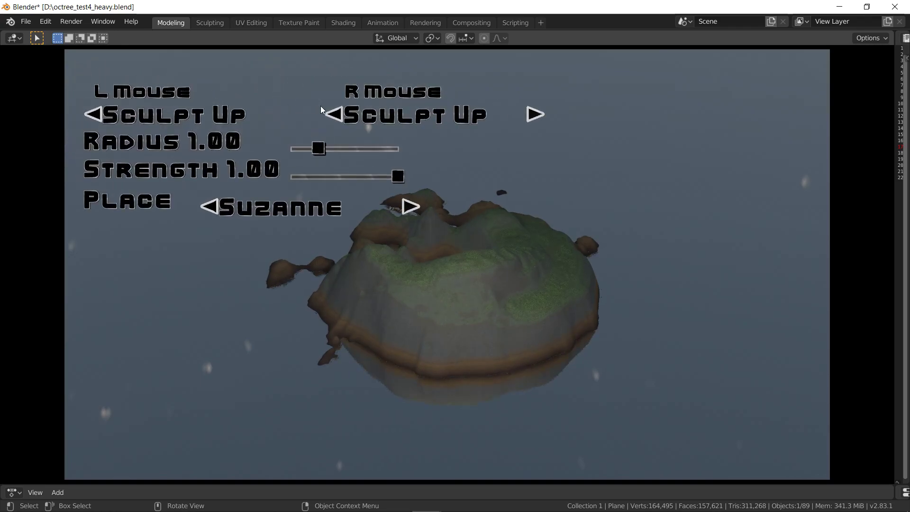
click(99, 115)
click(405, 272)
click(450, 296)
click(514, 277)
click(546, 269)
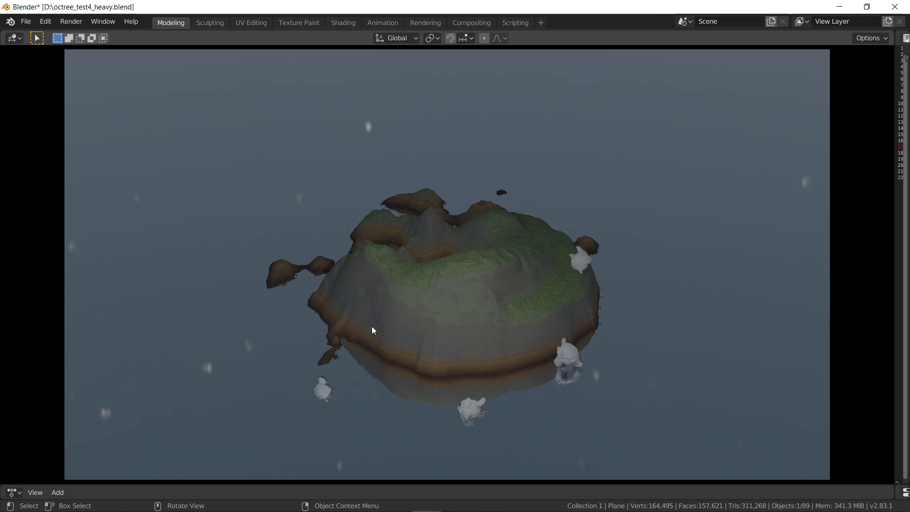
click(478, 229)
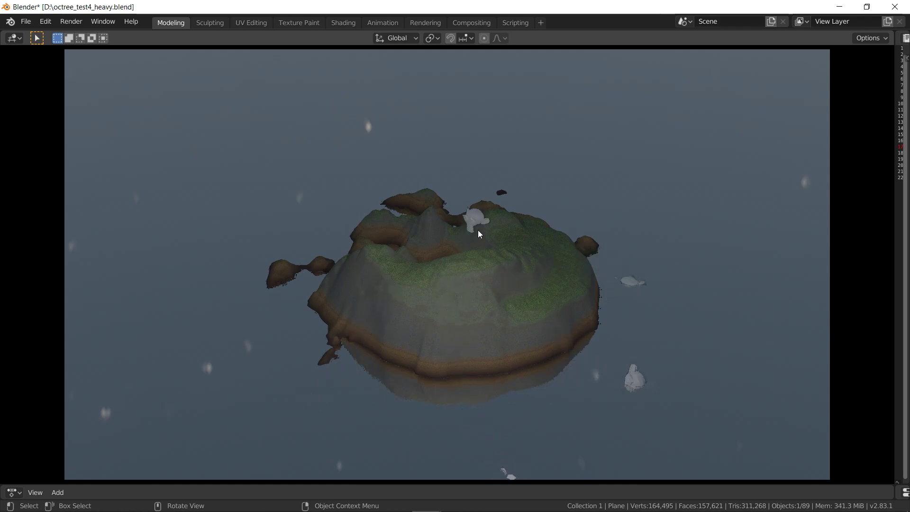
- Inspect the island from above and from its opposite side, and quit the game
middle_drag(329, 291, 447, 266)
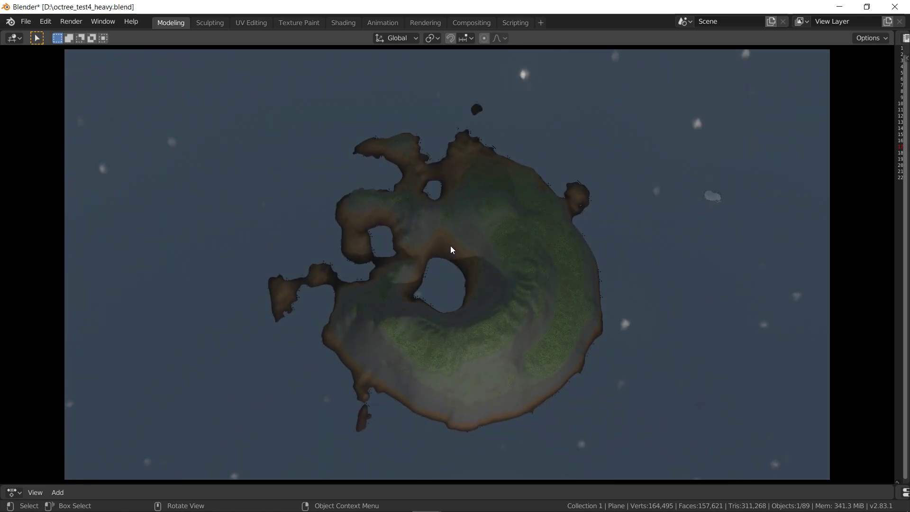
mouse_move(439, 259)
middle_down()
mouse_move(462, 265)
mouse_move(445, 244)
mouse_move(447, 265)
middle_up()
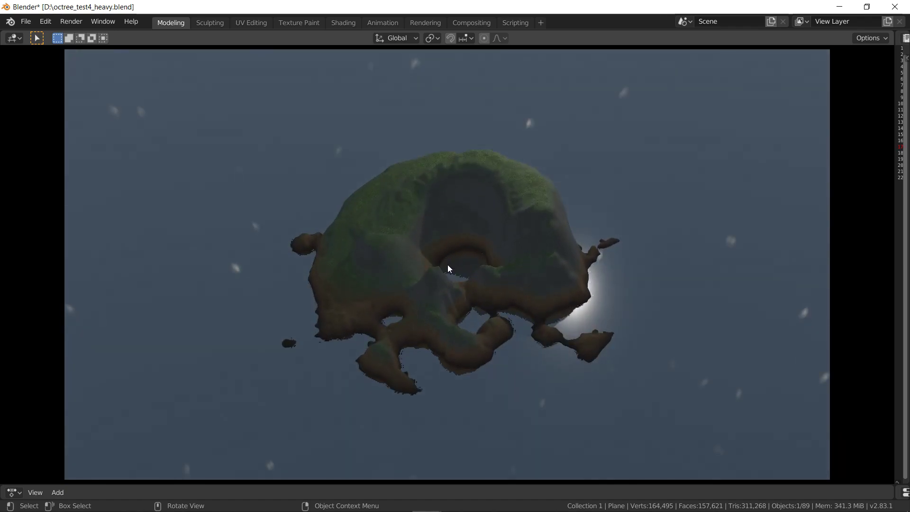
key(Escape)
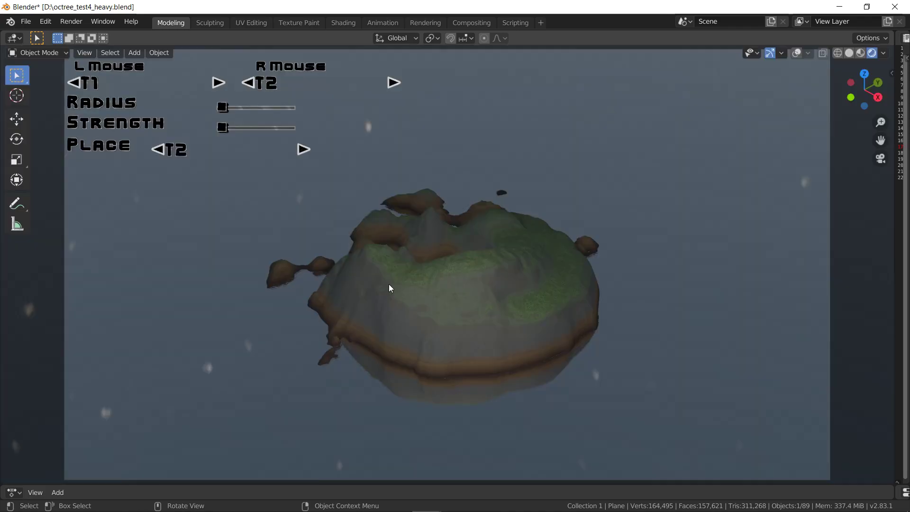
- Save the current blend file
click(26, 22)
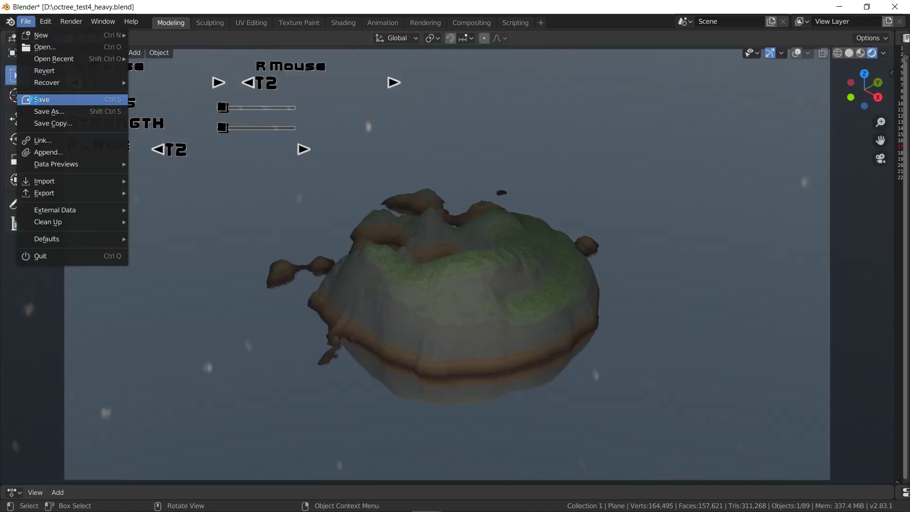